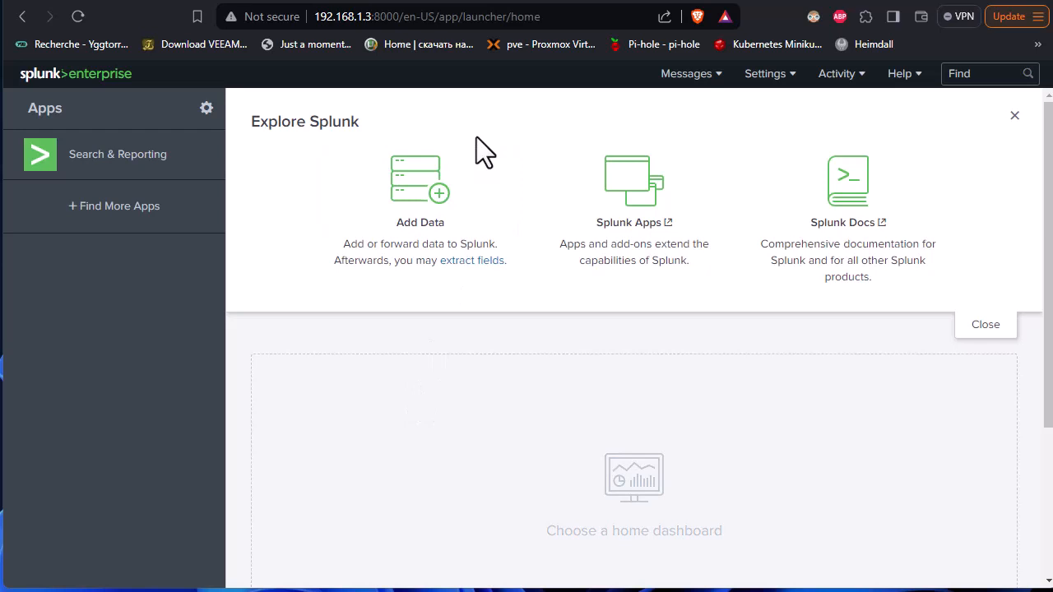
Step: Open the Search & Reporting app and search for all events from the last 24 hours with *
left_click(128, 174)
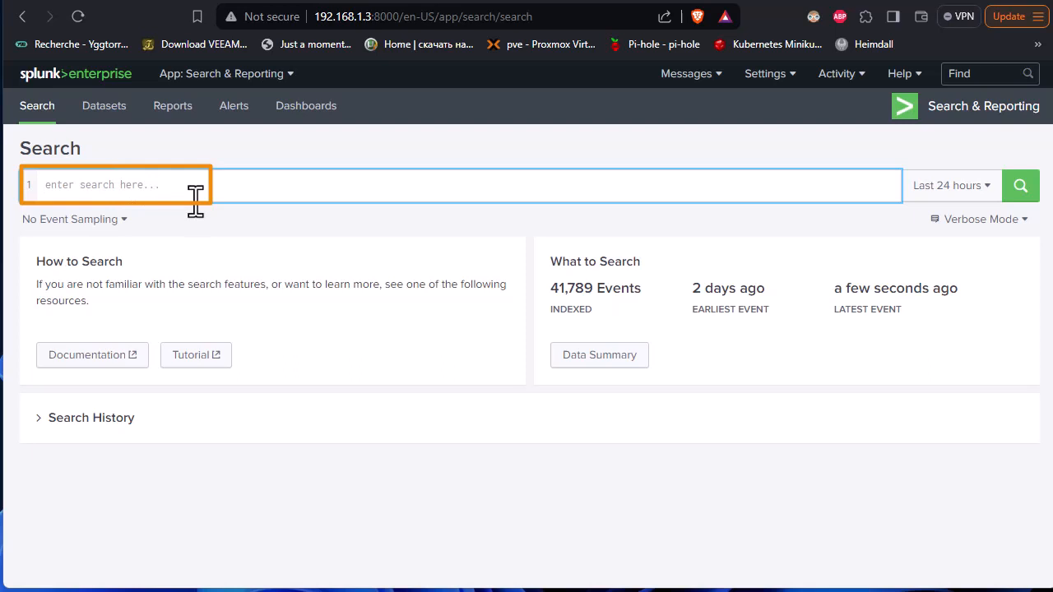
type("*")
key("Return")
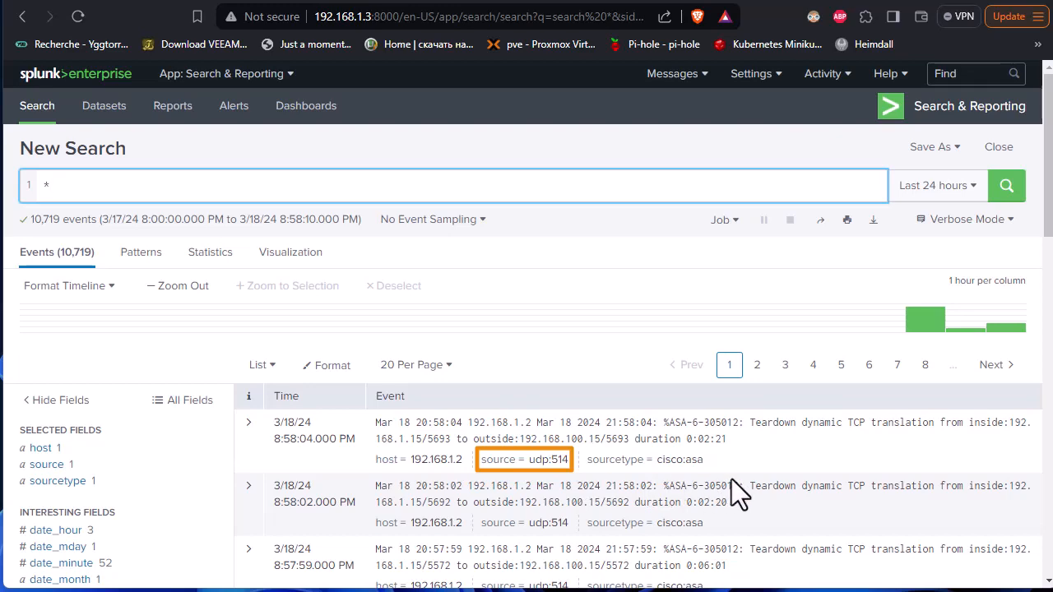
scroll(728, 485, "down", 1)
scroll(728, 486, "down", 2)
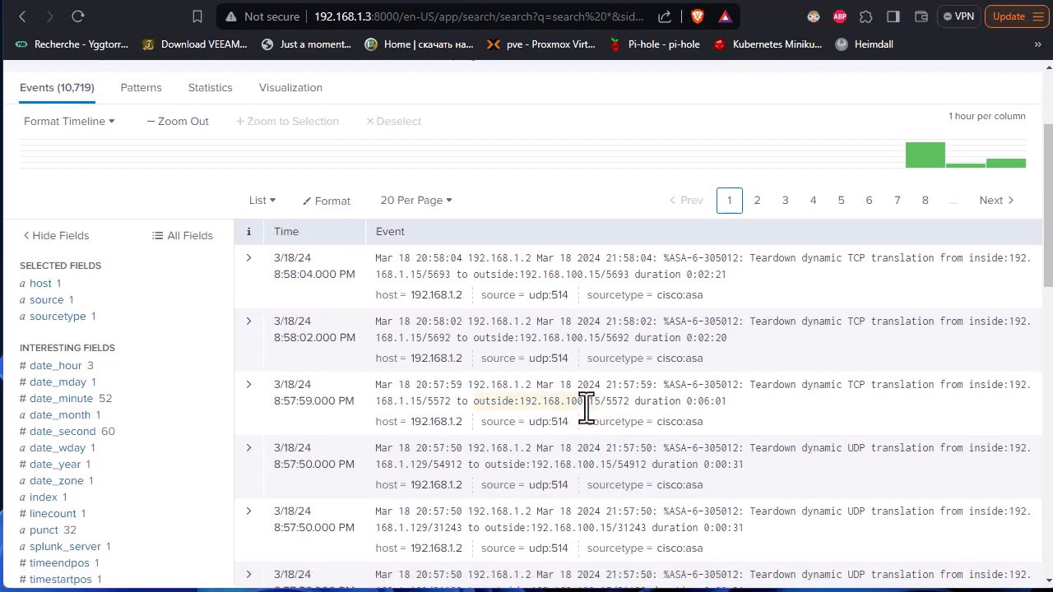
scroll(586, 406, "up", 2)
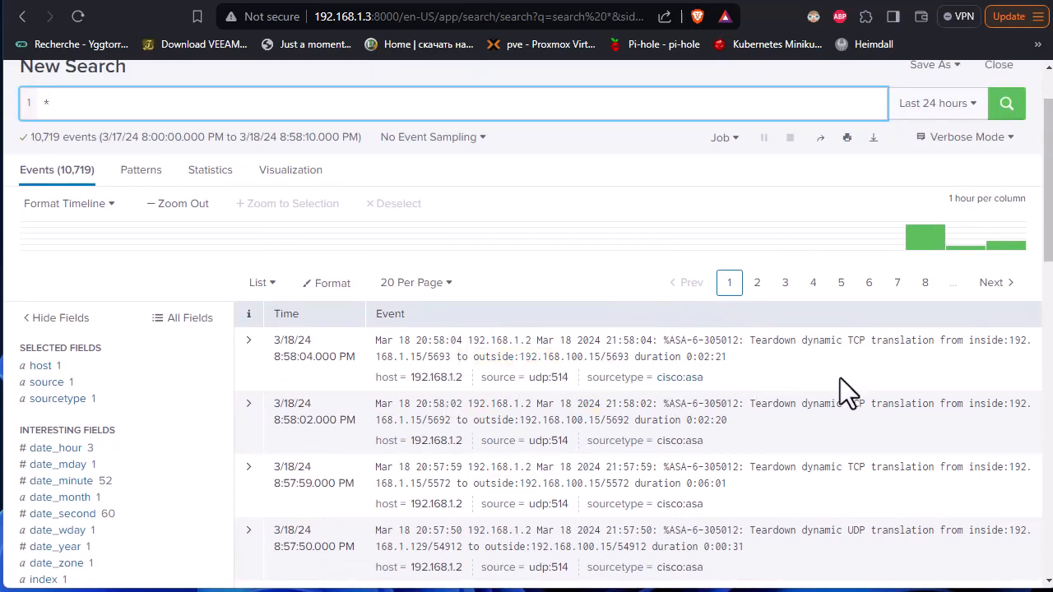
Step: Expand the newest event in the results, examine its field names and values, and collapse it again
left_click(253, 339)
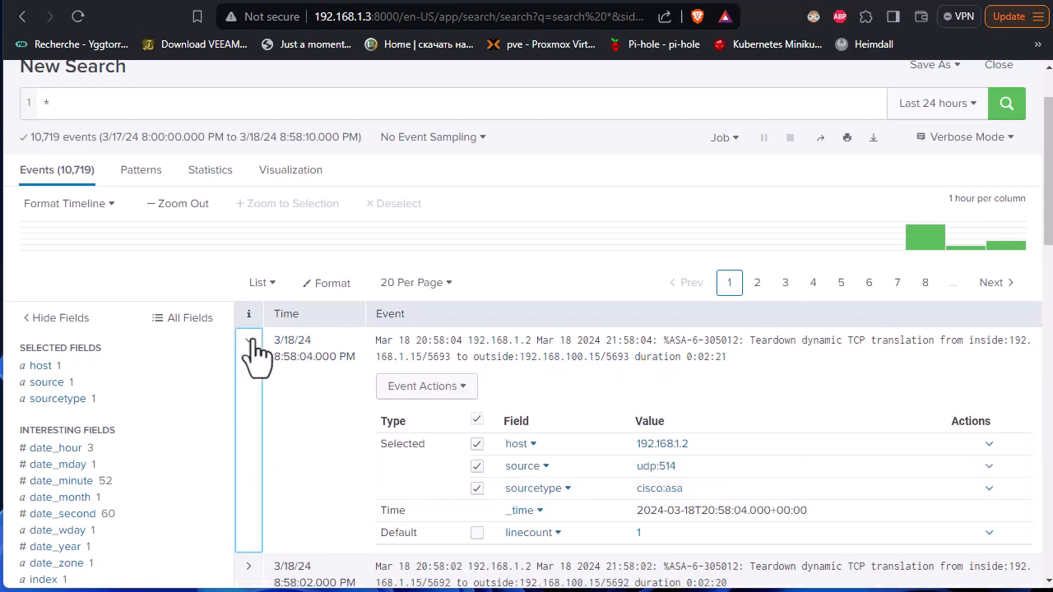
scroll(870, 345, "down", 1)
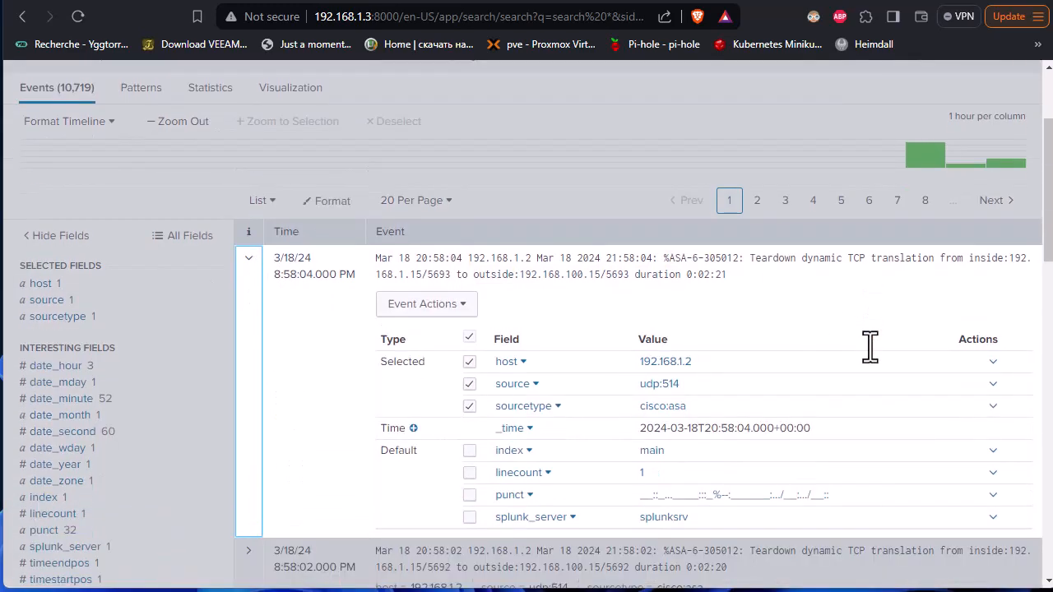
scroll(870, 346, "up", 1)
scroll(870, 346, "down", 2)
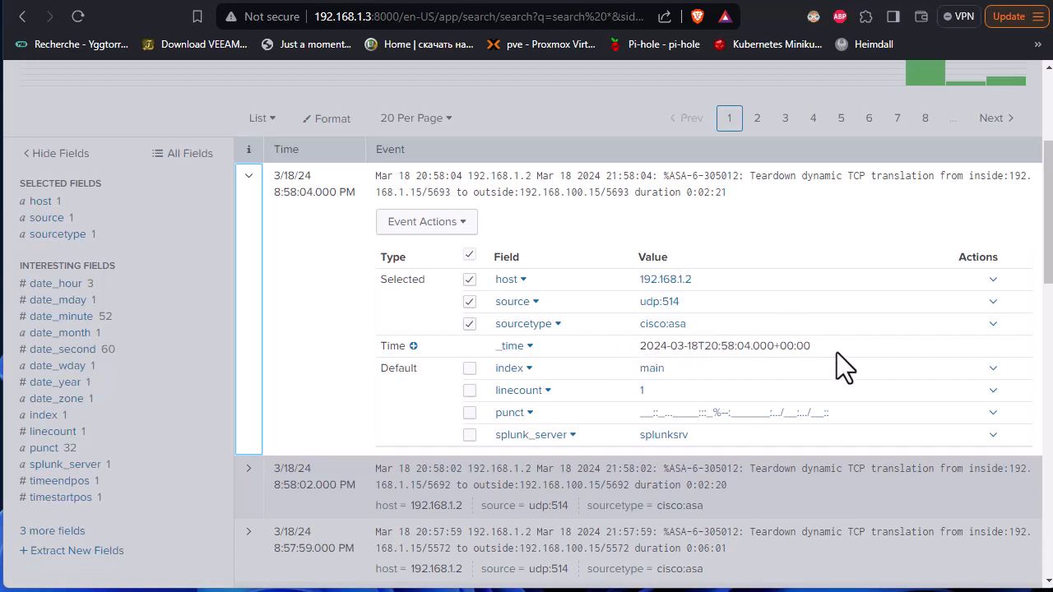
scroll(836, 352, "down", 3)
scroll(837, 352, "up", 2)
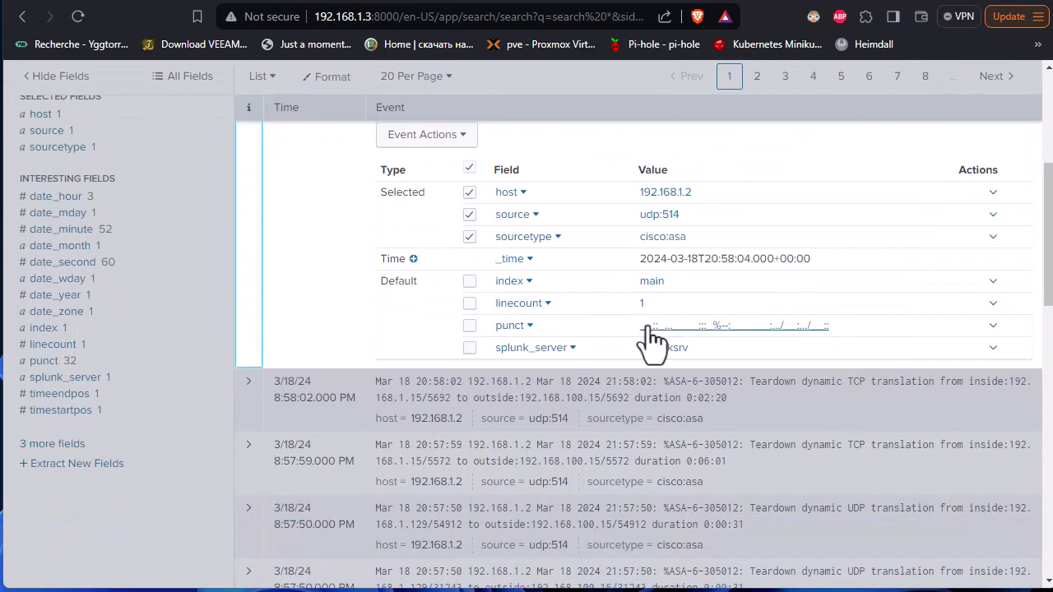
scroll(646, 336, "up", 2)
left_click(249, 260)
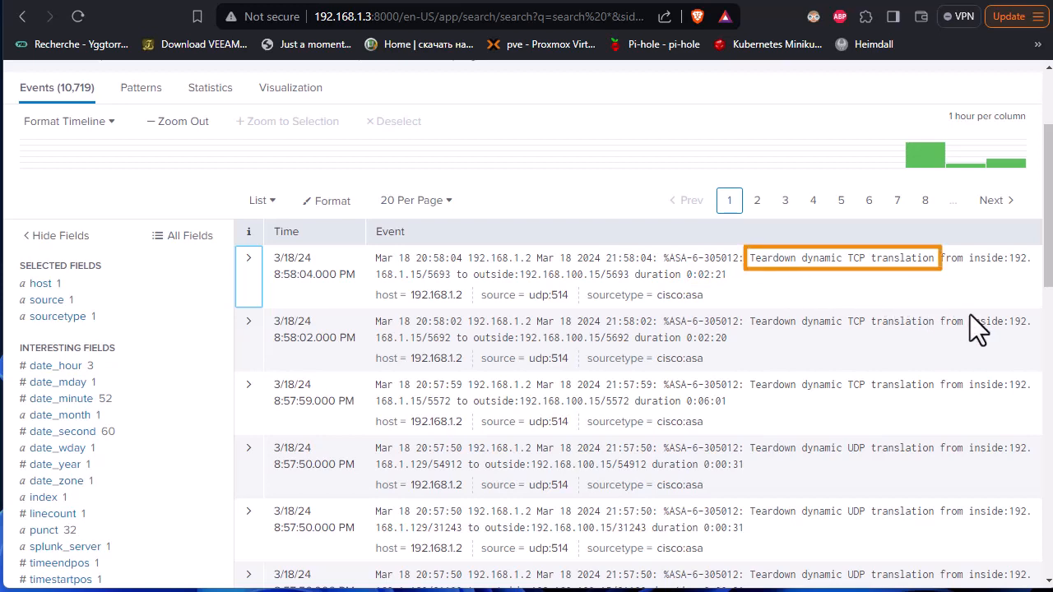
Step: Browse the first page of firewall events, reading the message text of the entries
scroll(926, 383, "up", 1)
scroll(926, 383, "down", 4)
scroll(927, 383, "down", 5)
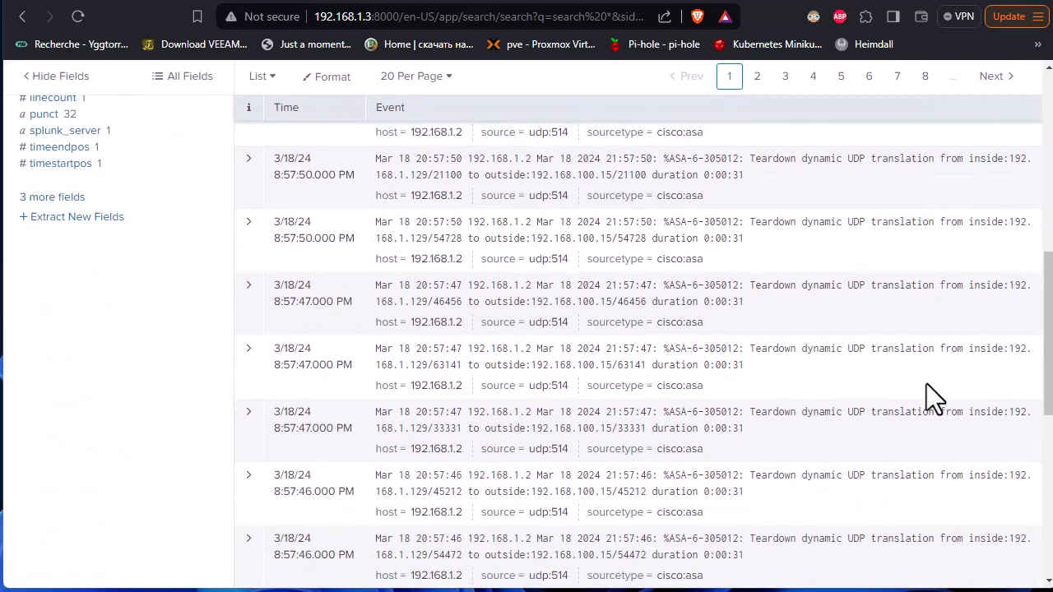
scroll(927, 383, "down", 4)
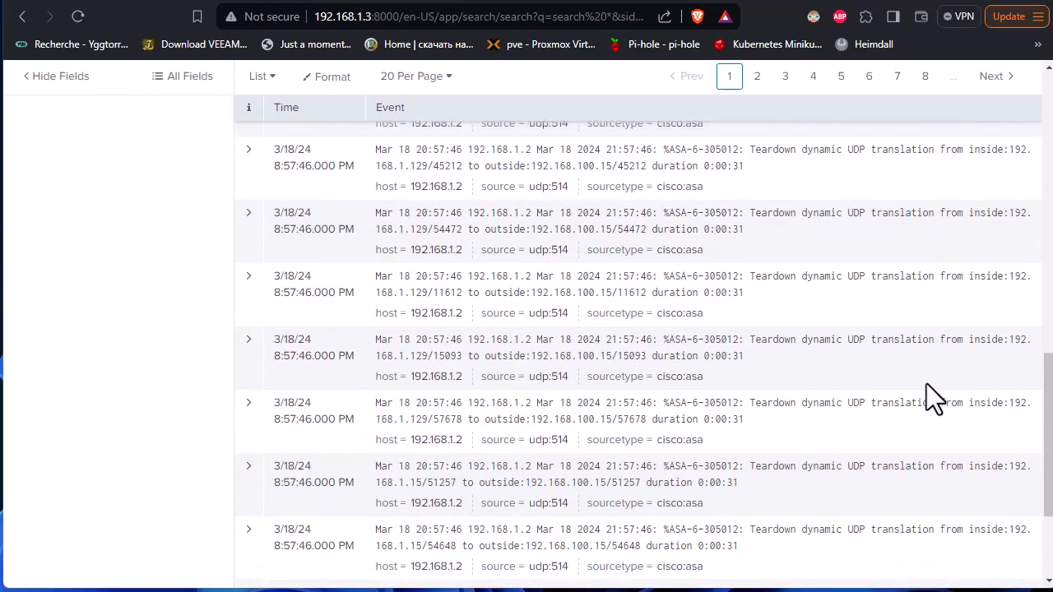
scroll(927, 383, "up", 3)
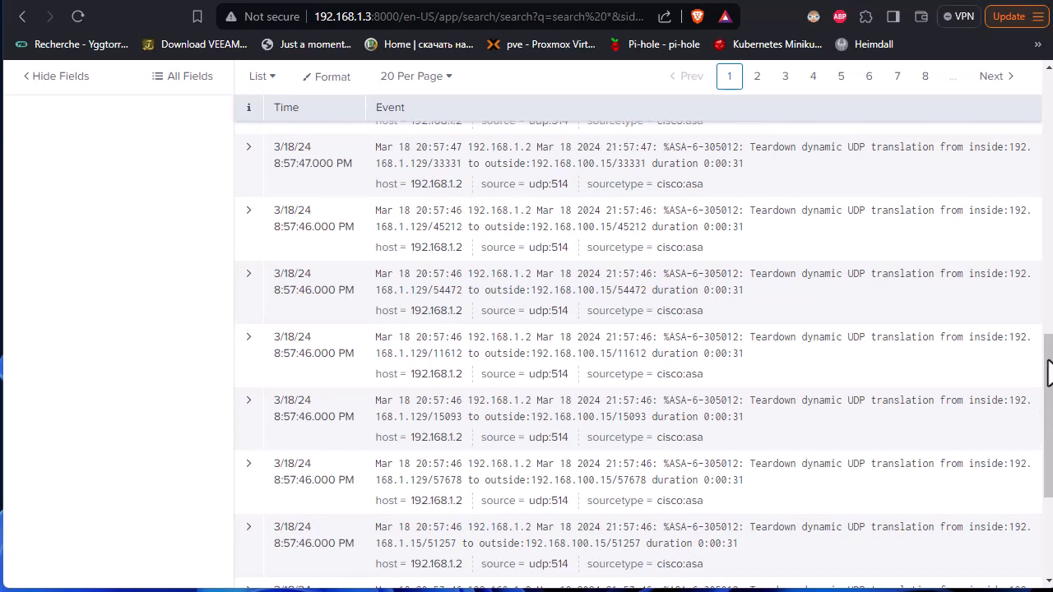
left_click_drag(1049, 372, 1045, 115)
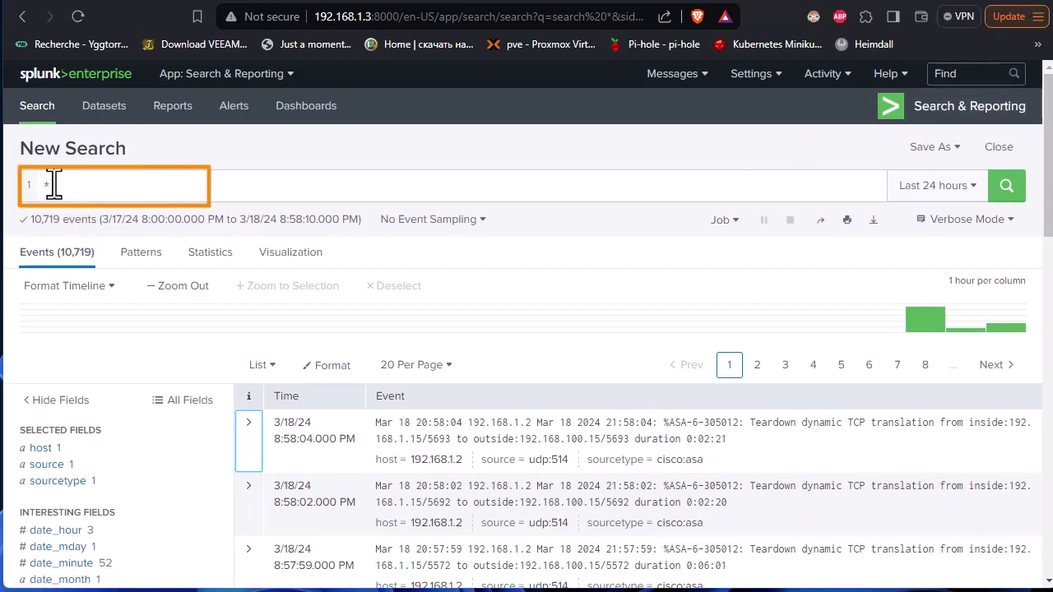
Step: Replace the search query with the suggested term authentication and run it
double_click(44, 184)
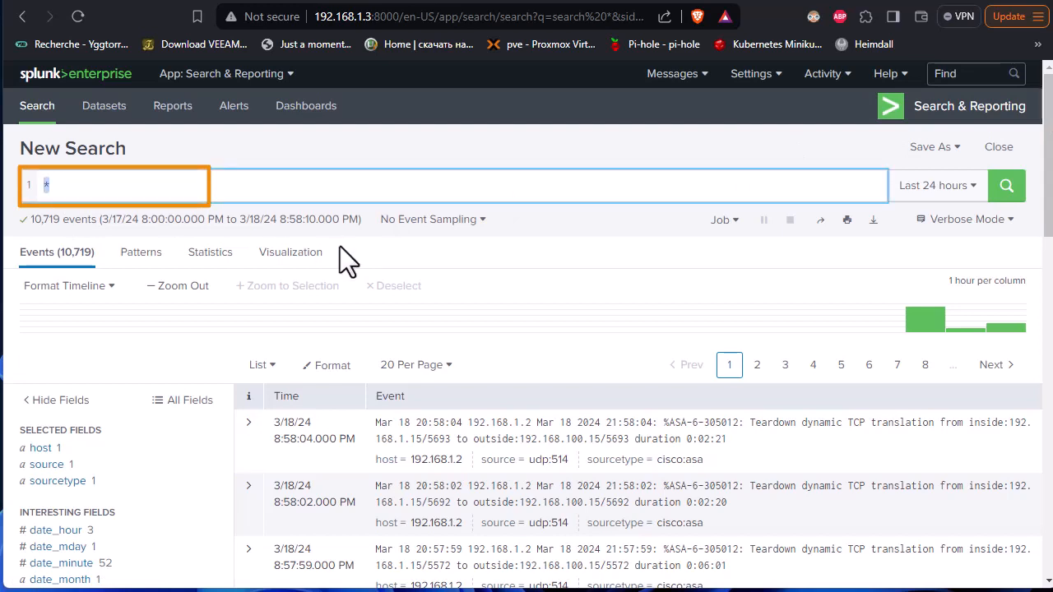
type("authje")
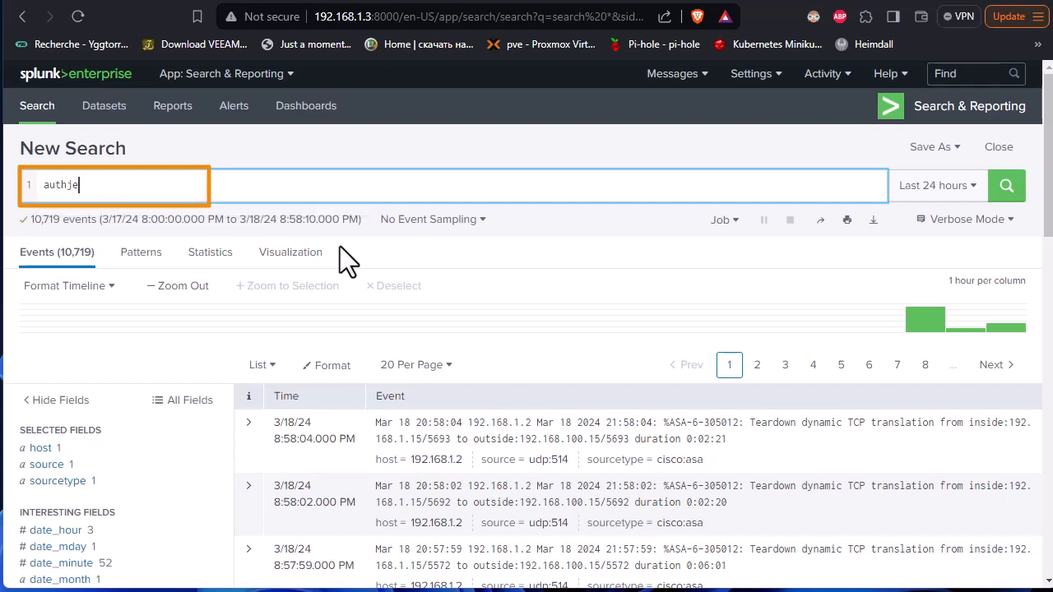
key("BackSpace")
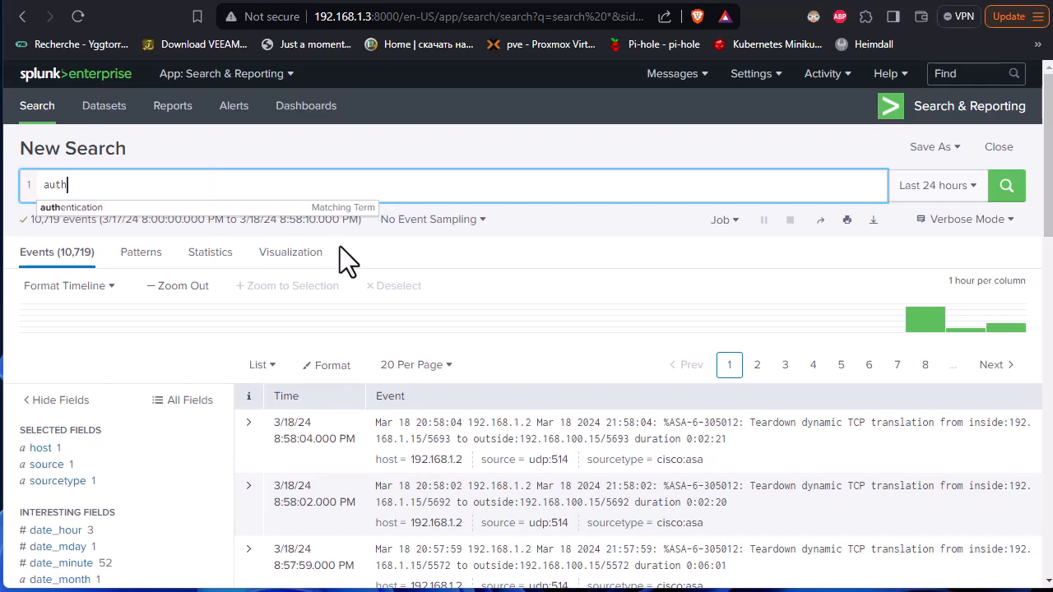
left_click(71, 210)
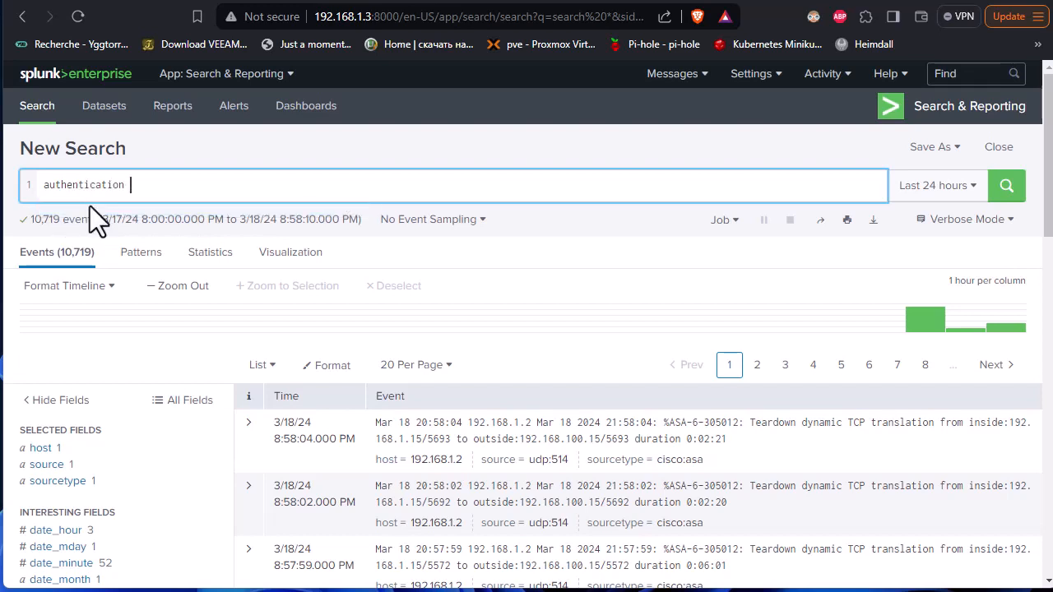
key("Return")
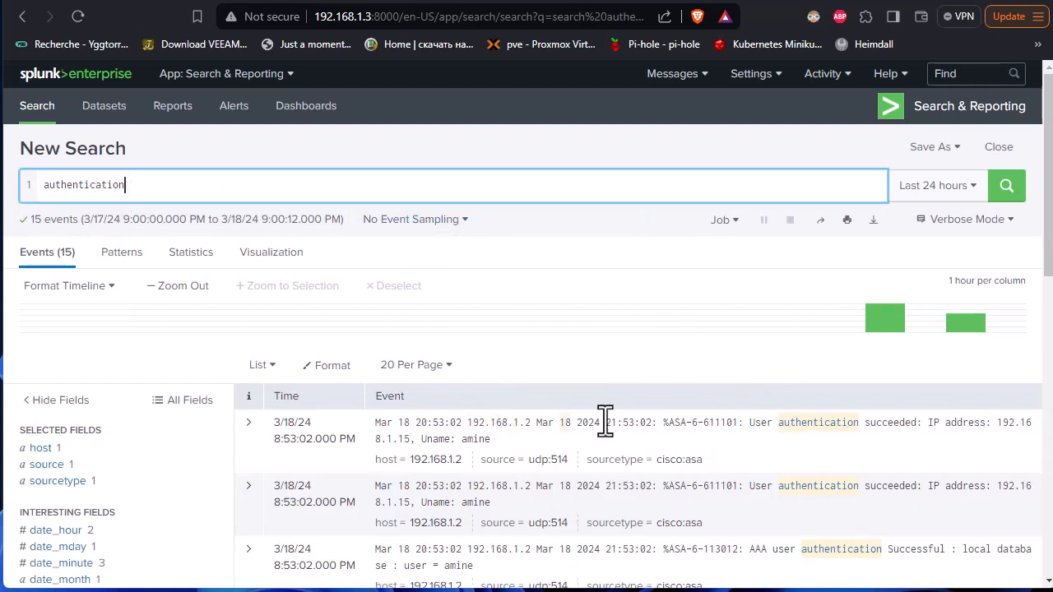
Step: Review the authentication events, checking each entry's outcome, source IP address and user name
scroll(1012, 469, "down", 2)
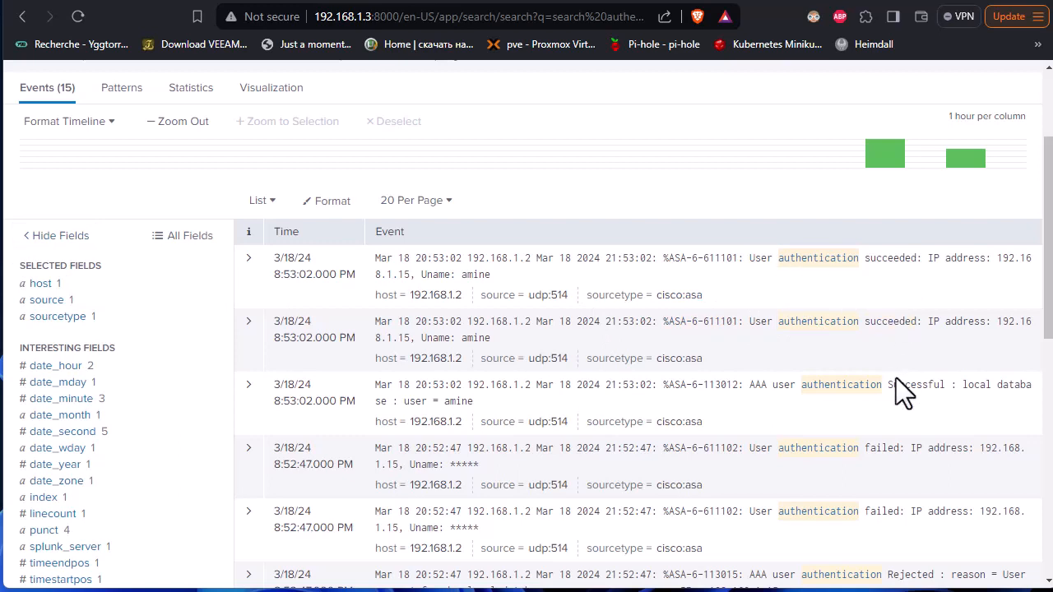
scroll(900, 378, "down", 1)
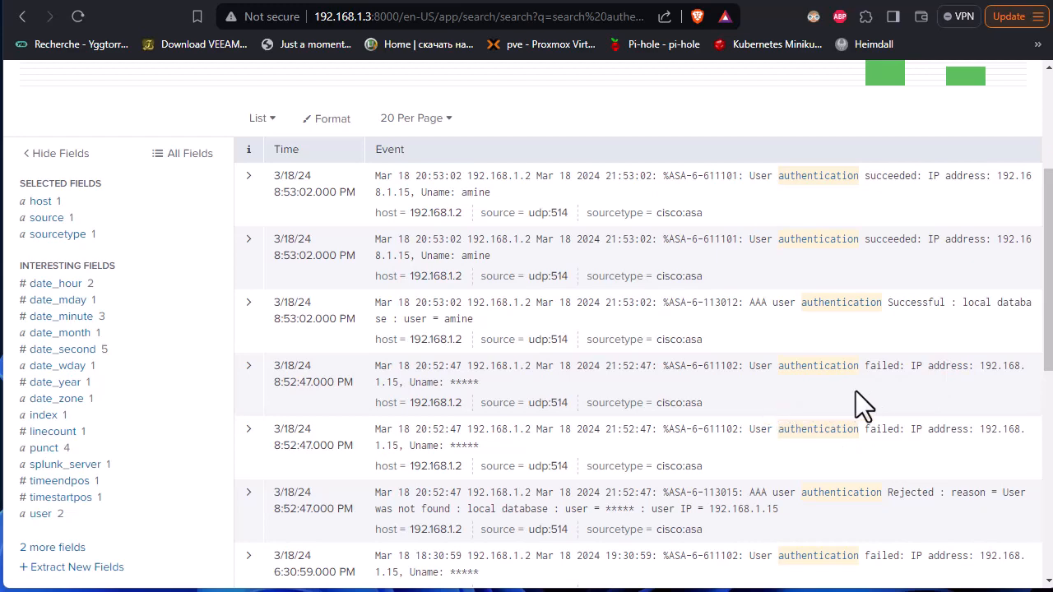
scroll(883, 391, "down", 3)
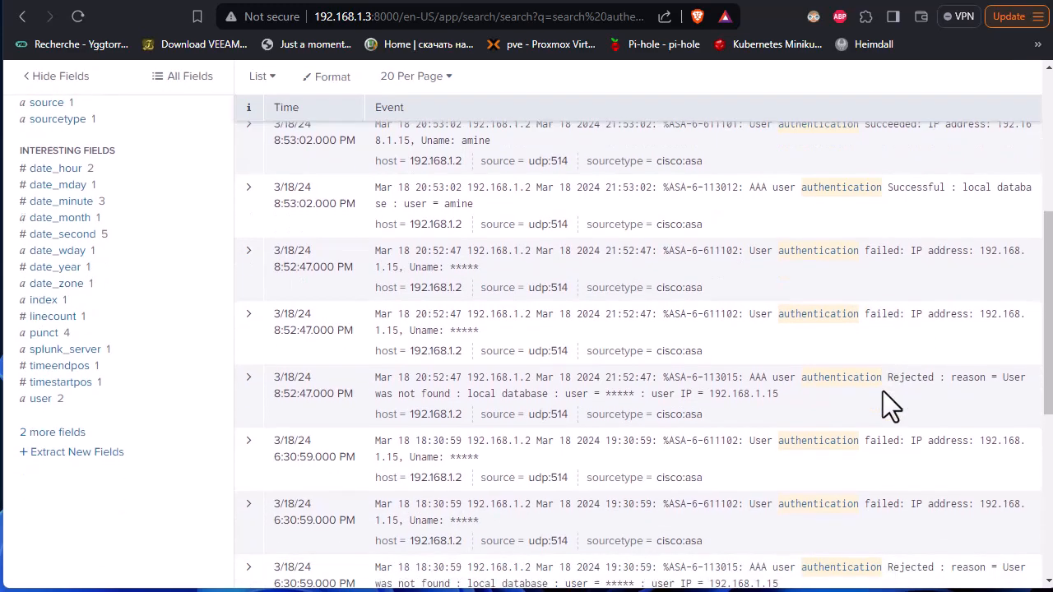
scroll(851, 390, "down", 3)
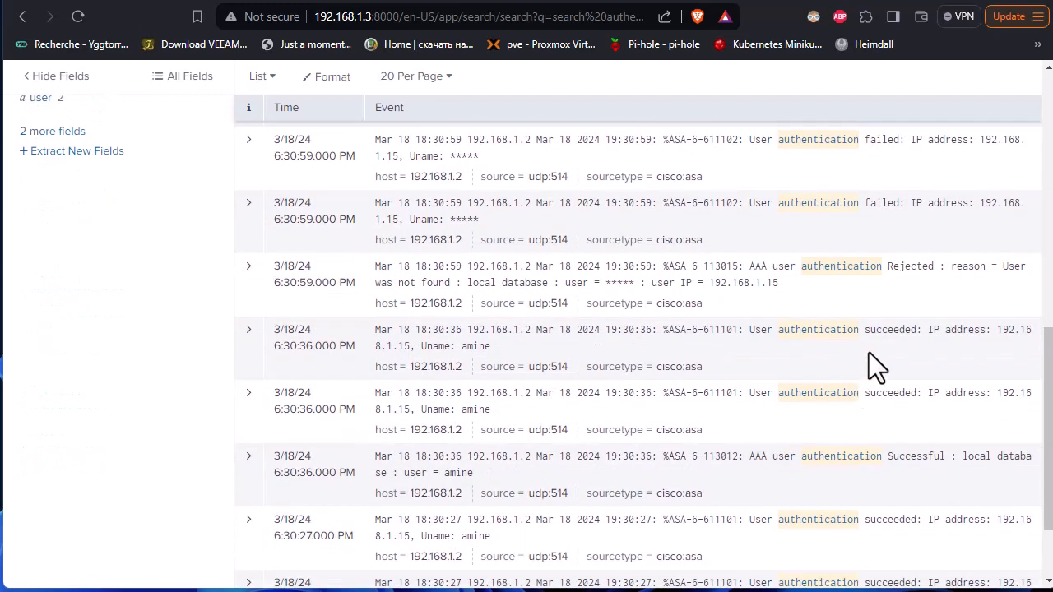
scroll(881, 374, "down", 2)
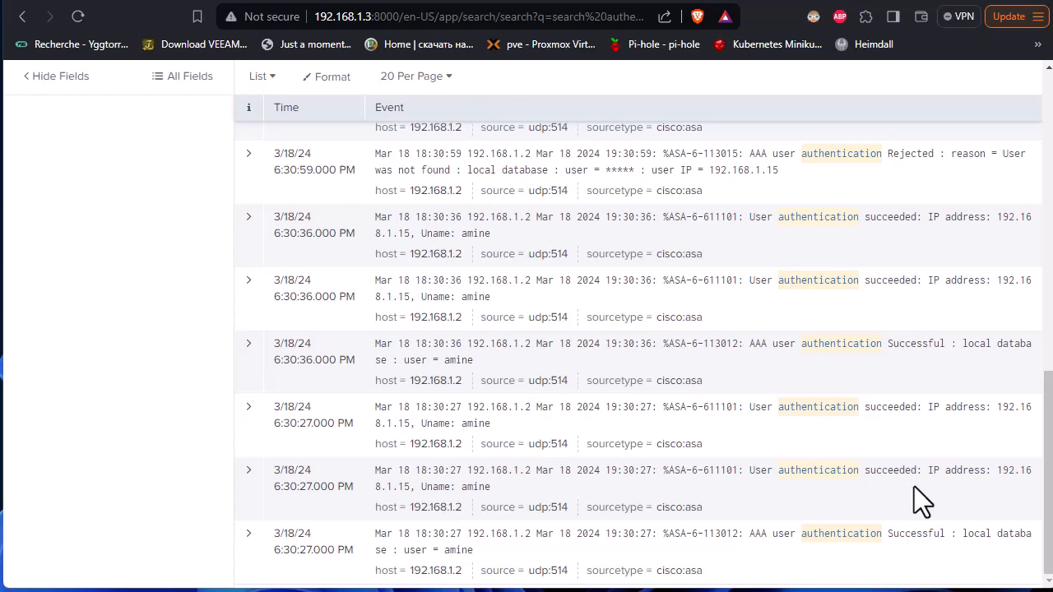
scroll(911, 486, "up", 10)
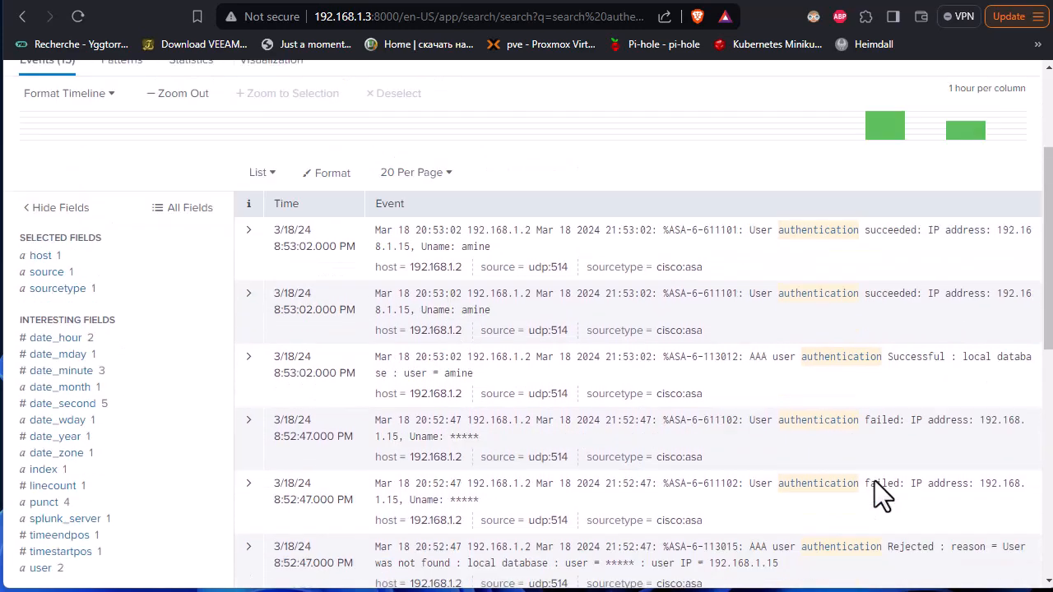
scroll(879, 487, "up", 3)
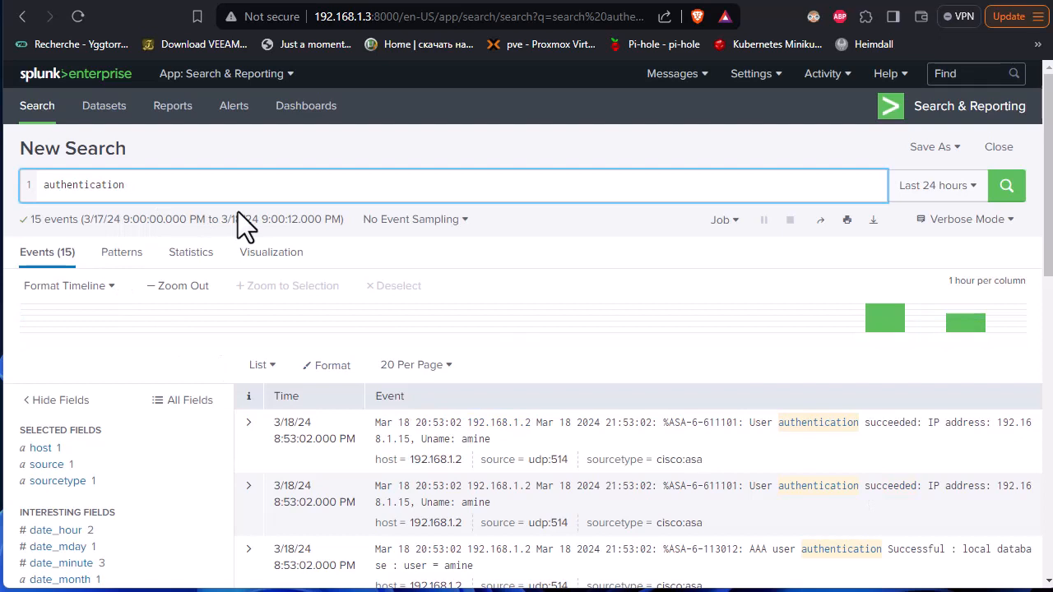
Step: Narrow the query to authentication failed, run it, and review the matching events
type("fa")
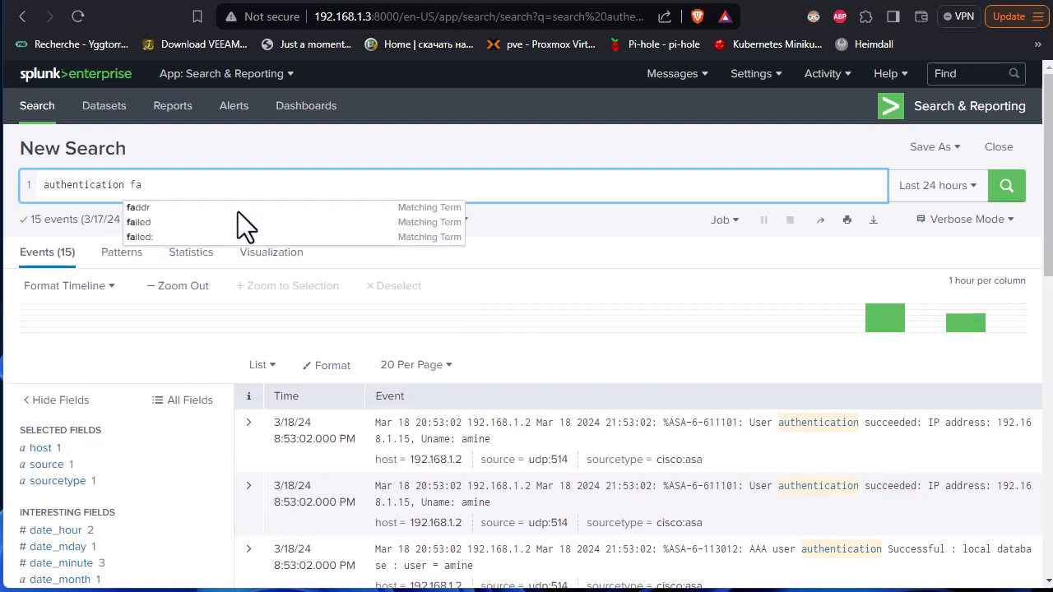
left_click(153, 221)
key("Return")
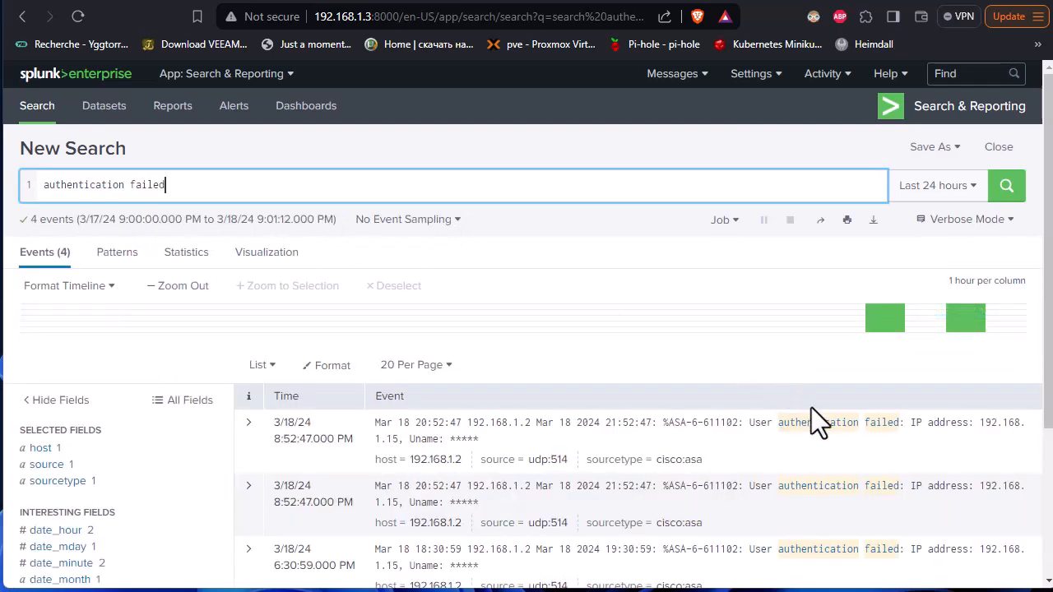
scroll(831, 420, "down", 1)
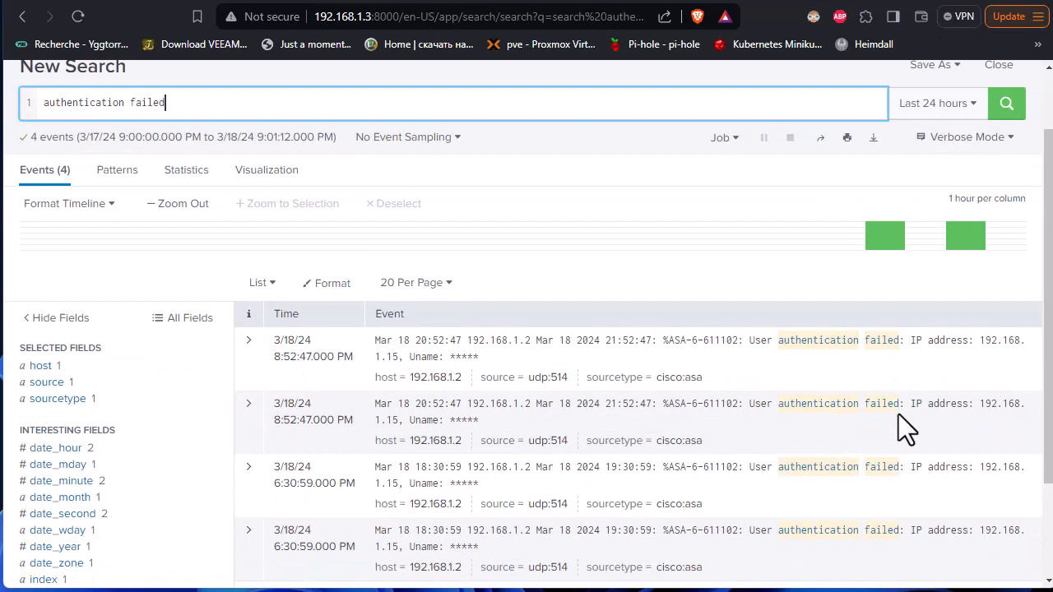
scroll(898, 414, "down", 2)
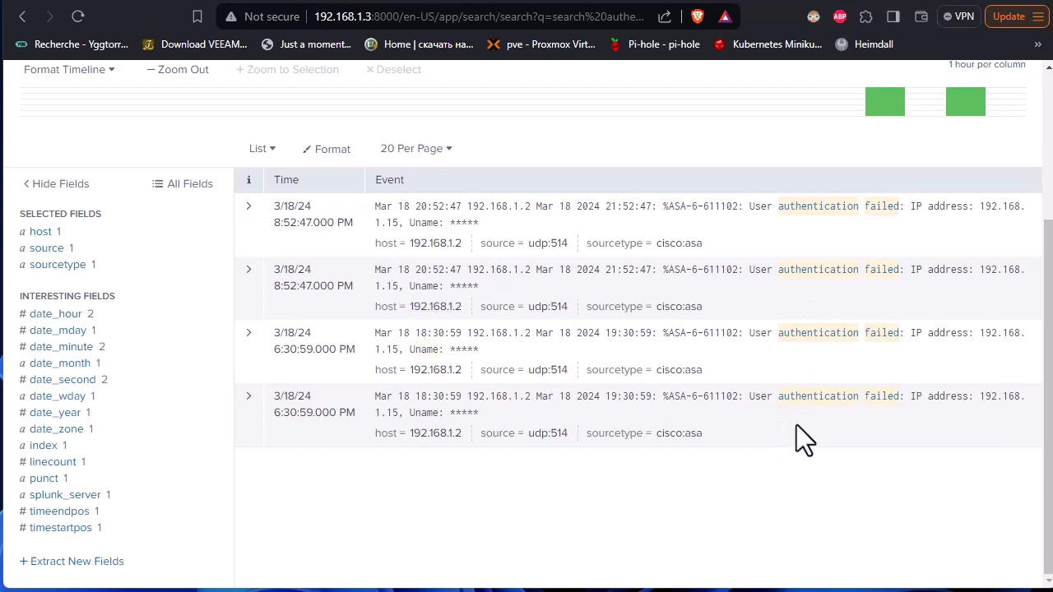
scroll(796, 424, "up", 3)
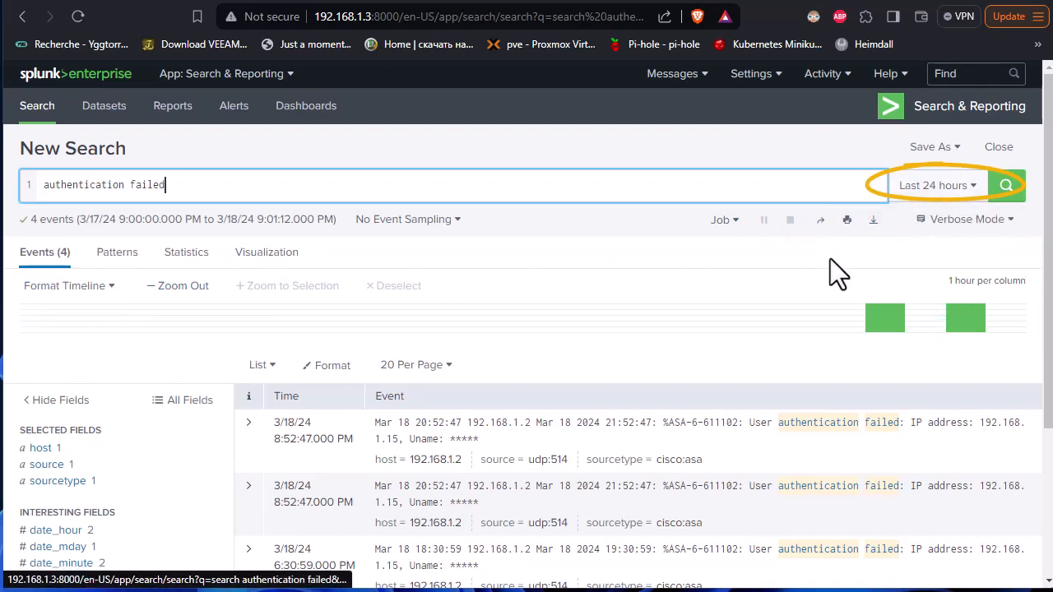
Step: Change the search time range to Last 7 days and check the returned events
left_click(975, 186)
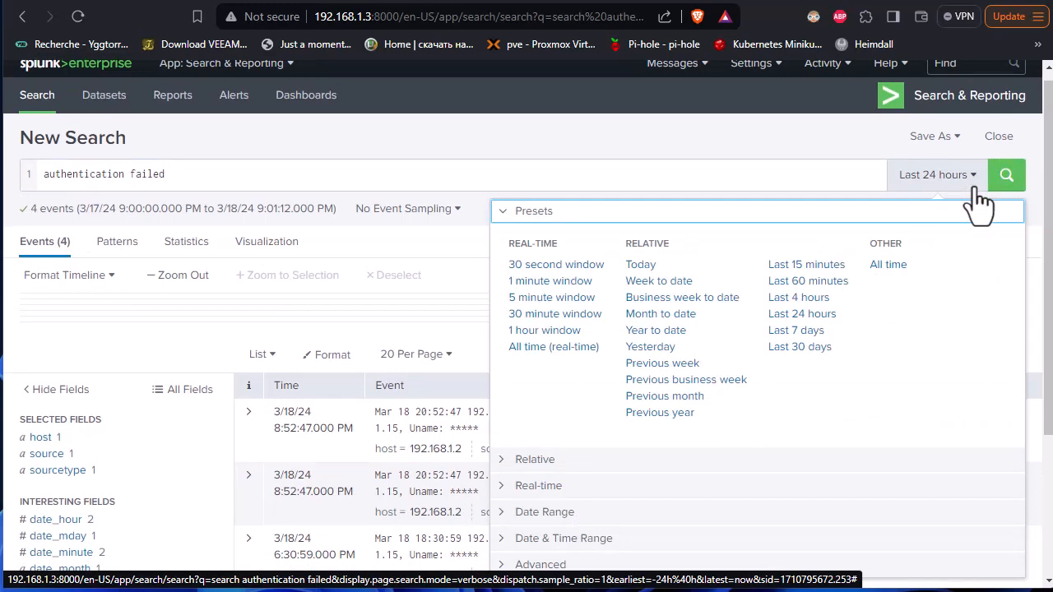
left_click(818, 334)
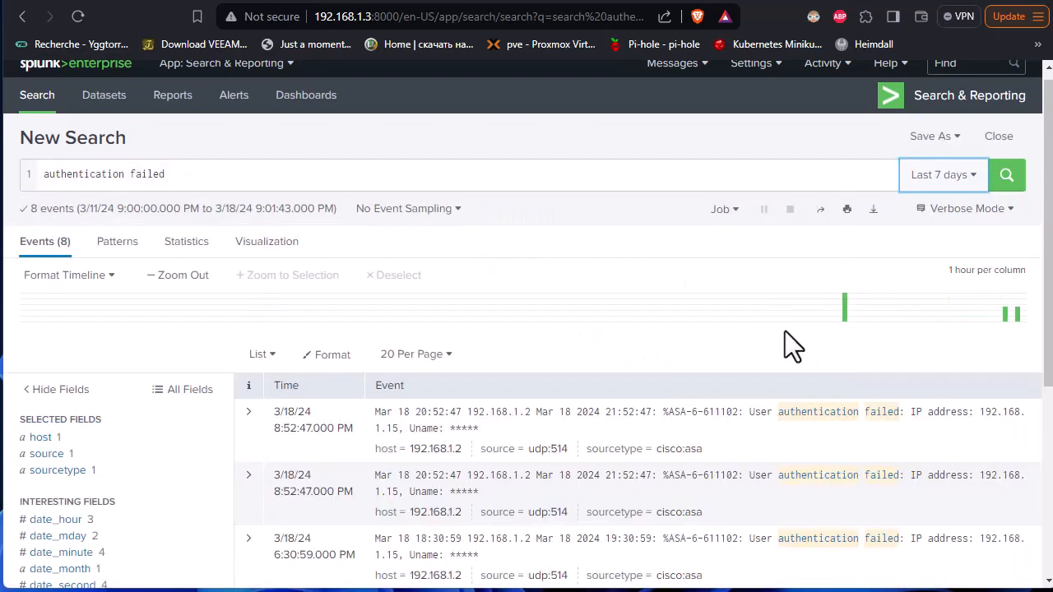
left_click(51, 247)
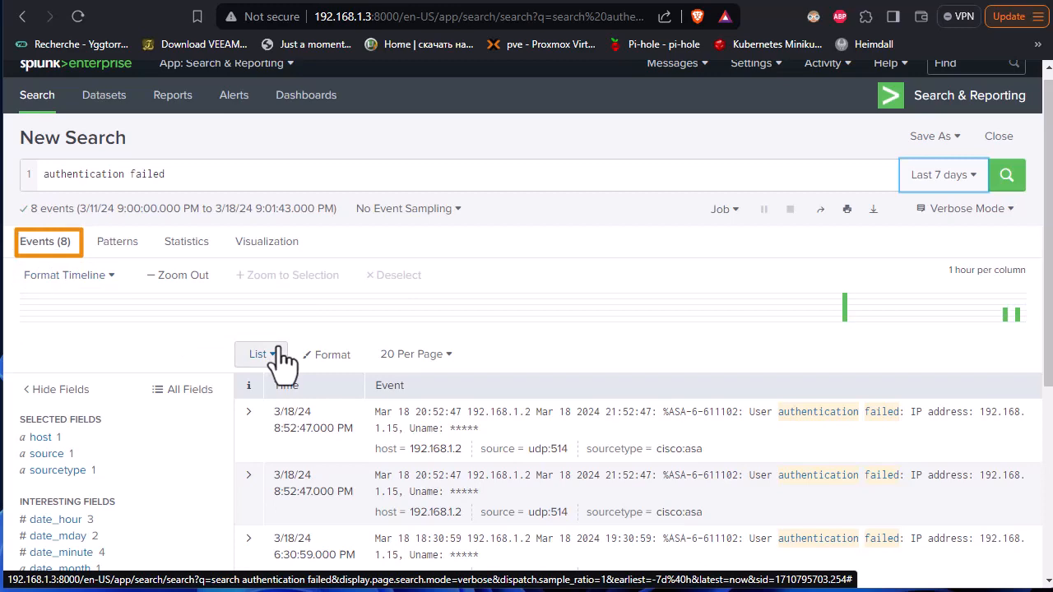
scroll(279, 358, "down", 1)
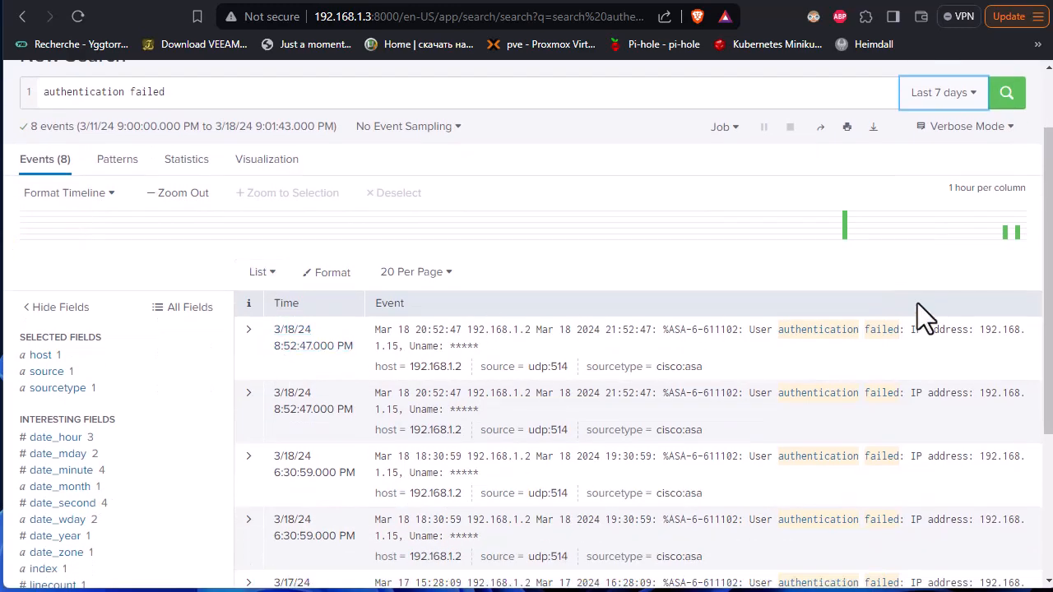
scroll(944, 279, "up", 1)
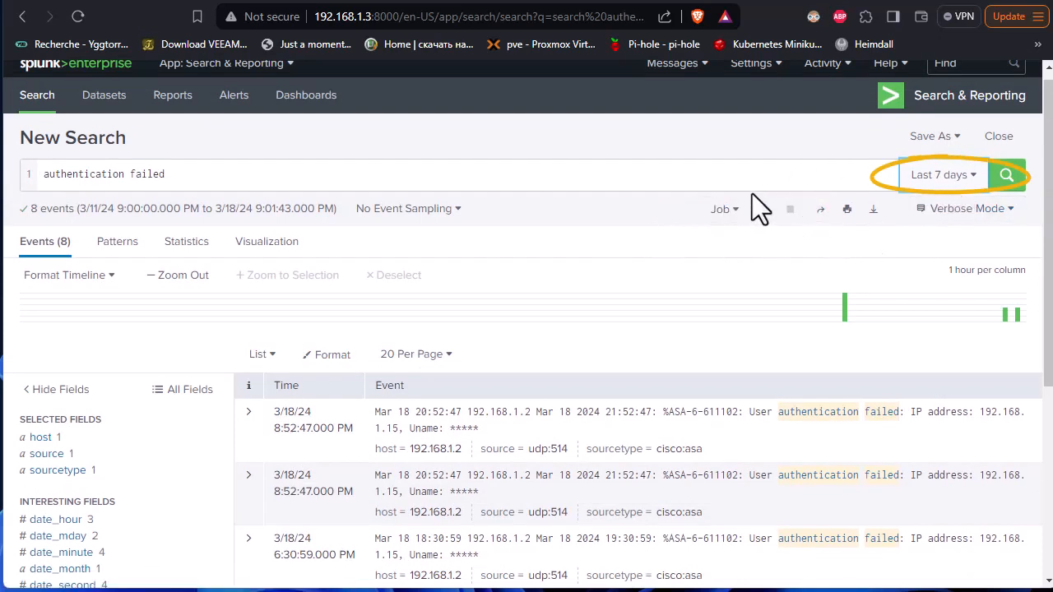
Step: Try the search over the real-time 5 minute window, and set the time range to Last 24 hours instead
left_click(957, 180)
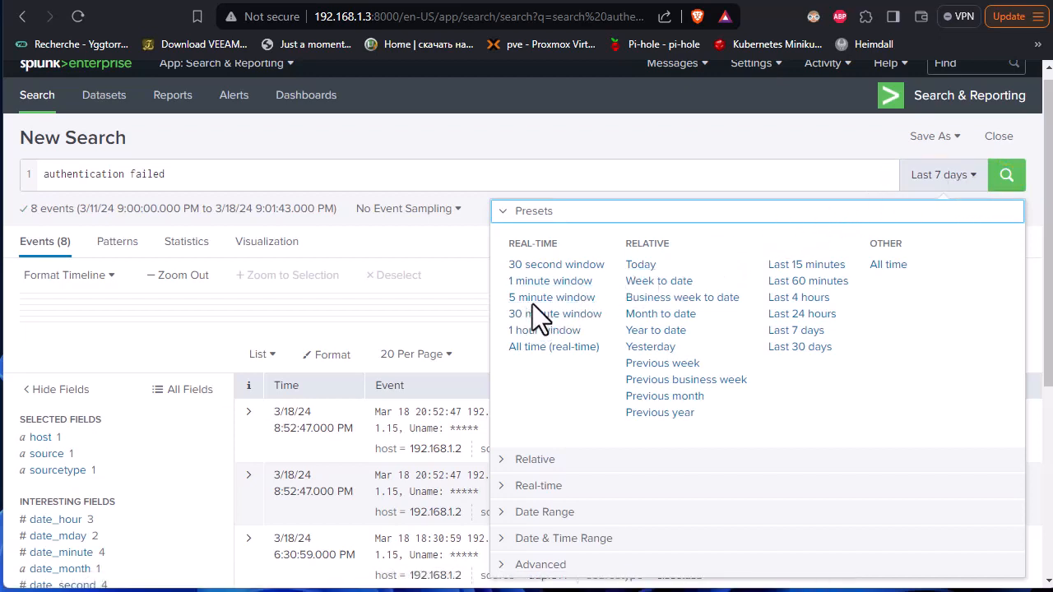
left_click(564, 300)
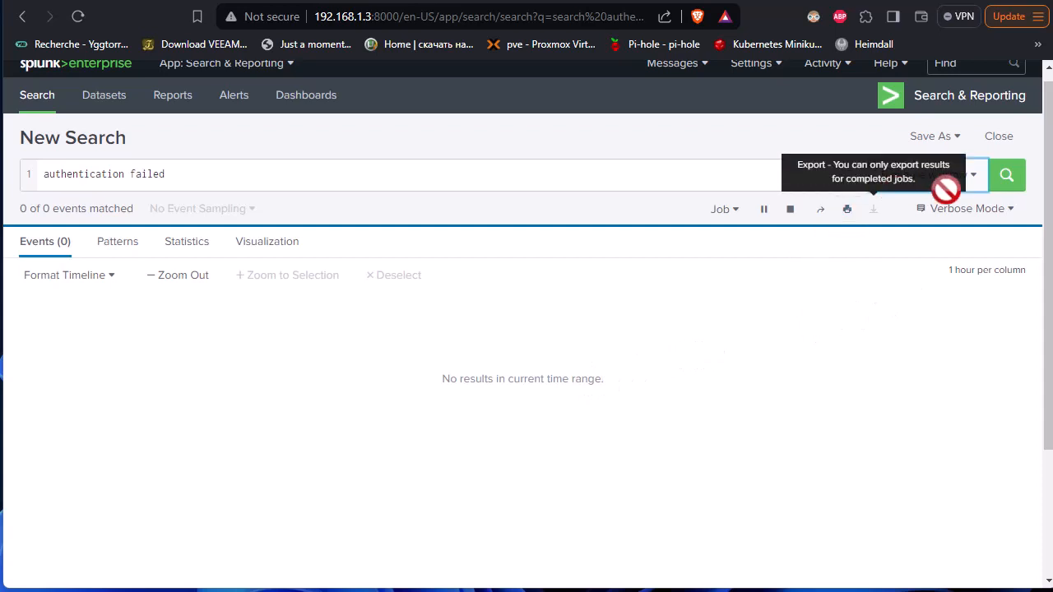
left_click(978, 183)
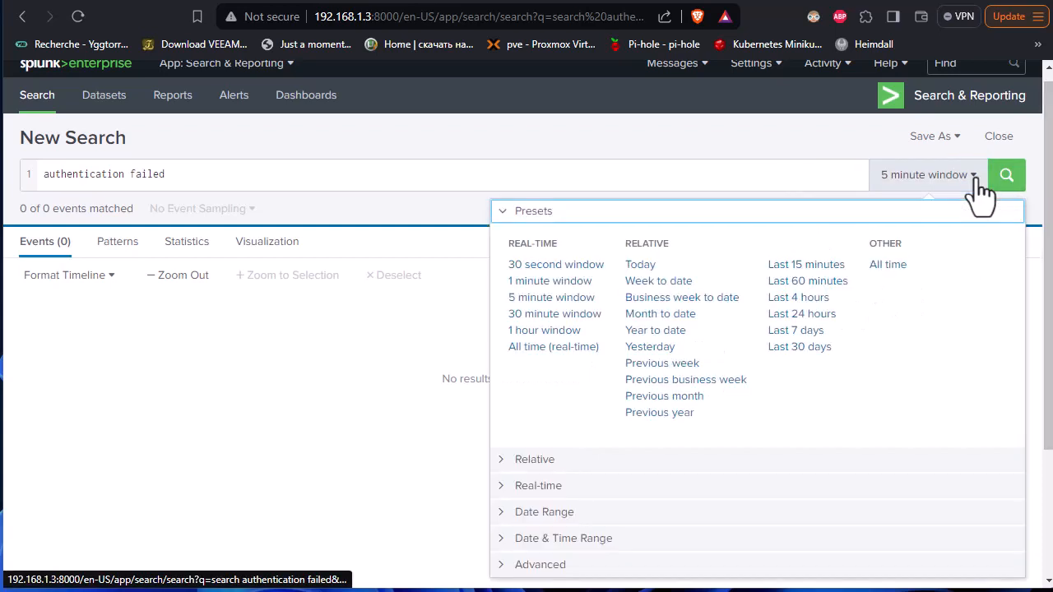
left_click(819, 317)
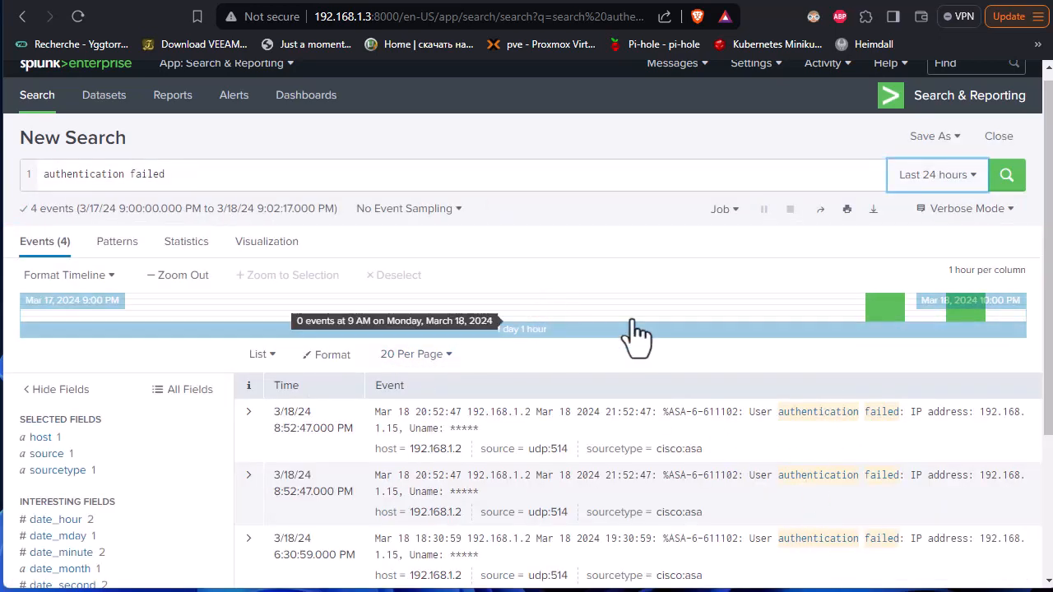
Step: Change the query to authentication successful, run it, and review the matching events
left_click(247, 175)
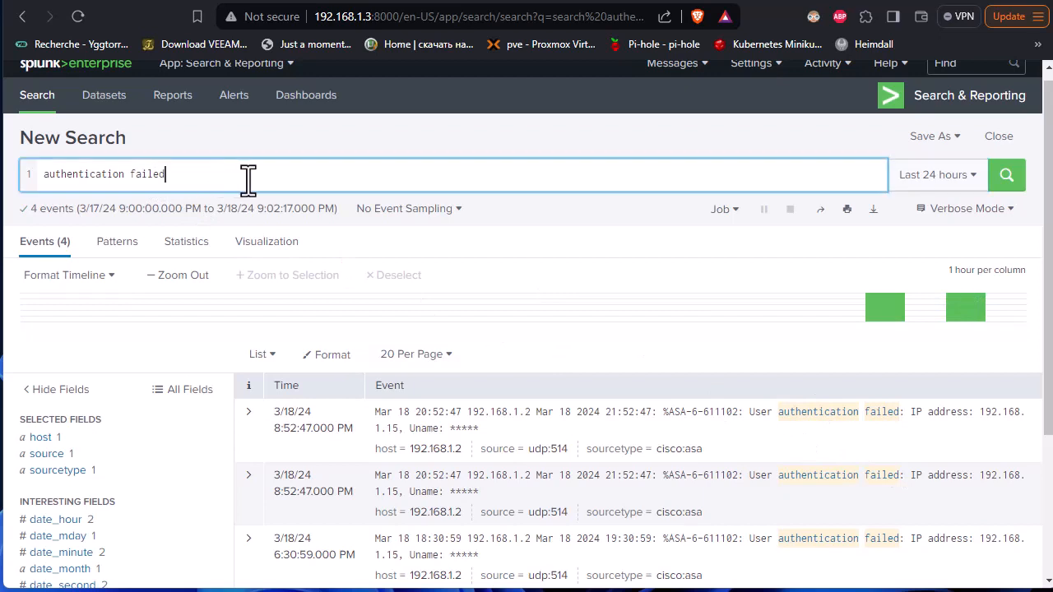
key("BackSpace")
key("BackSpace")
key("BackSpace")
key("BackSpace")
key("BackSpace")
key("BackSpace")
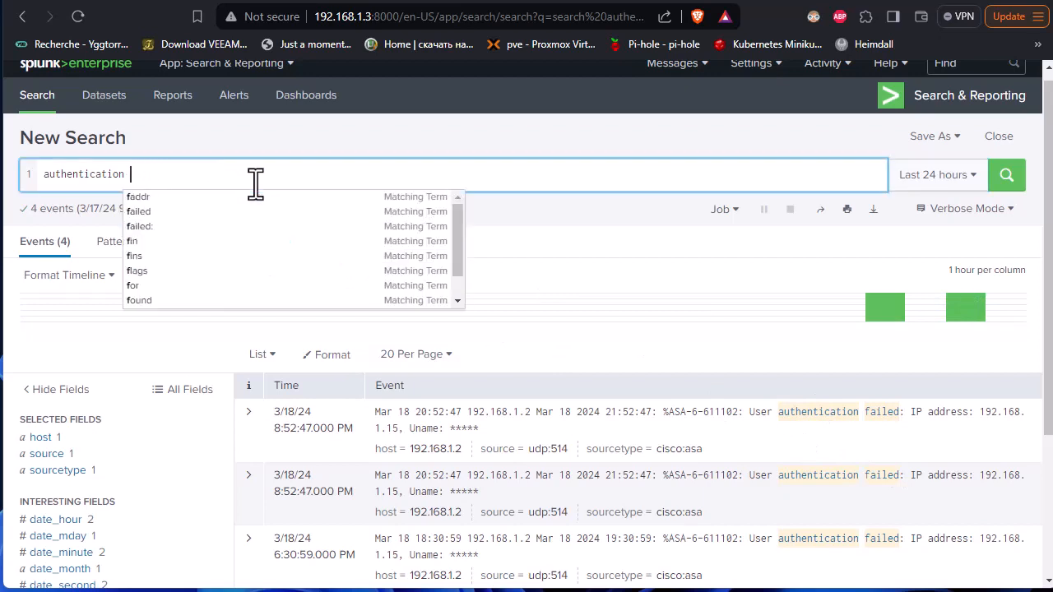
type("su")
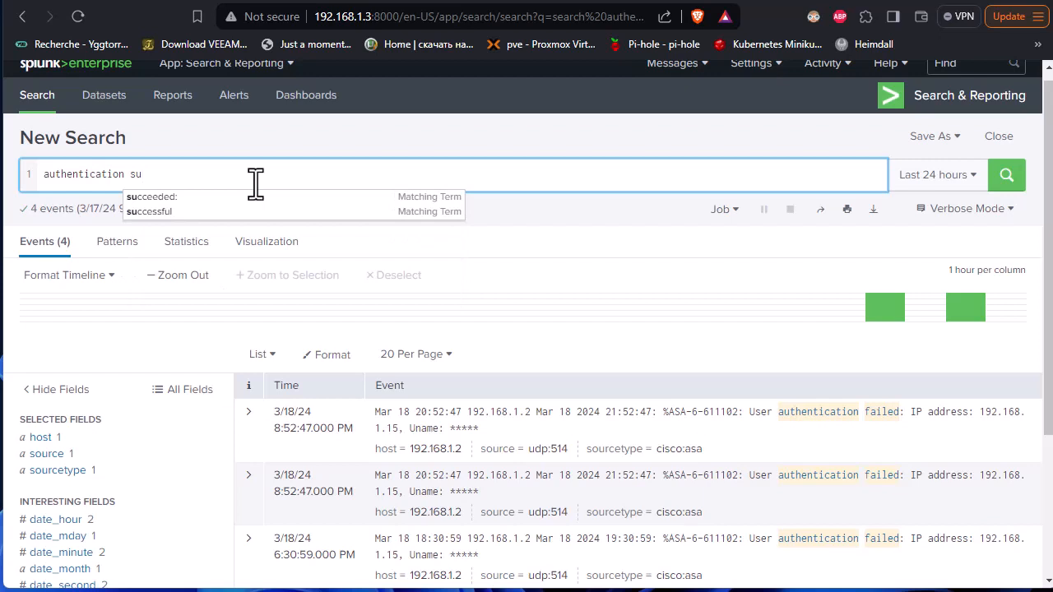
left_click(176, 212)
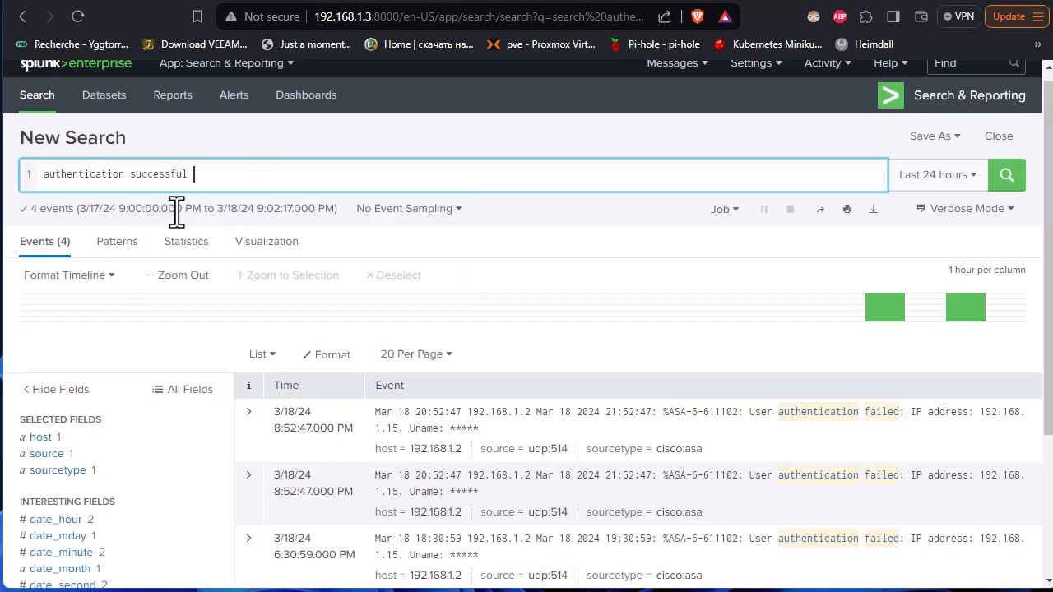
key("BackSpace")
key("Return")
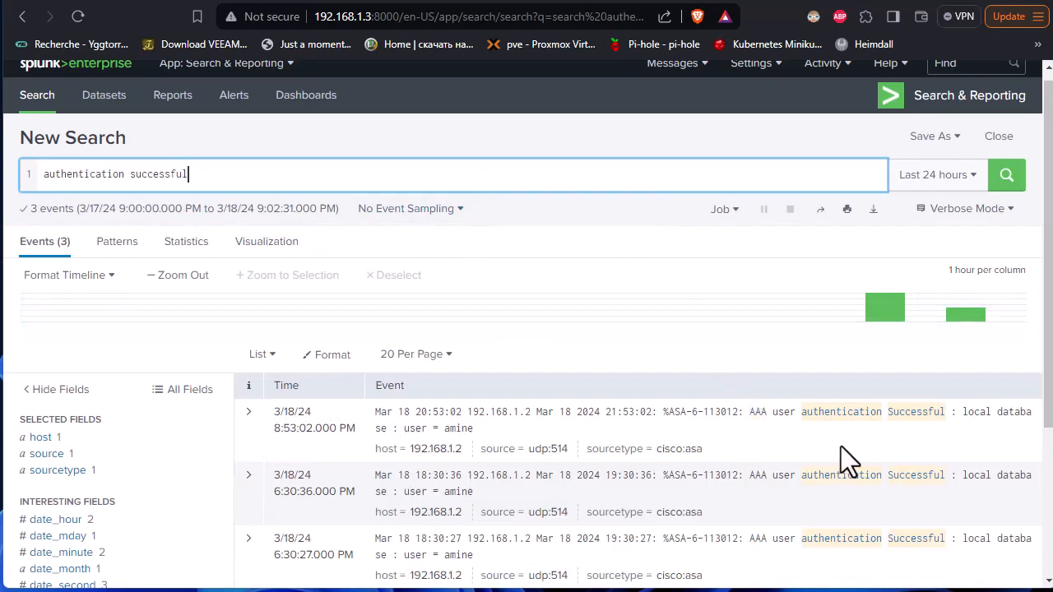
scroll(910, 431, "down", 3)
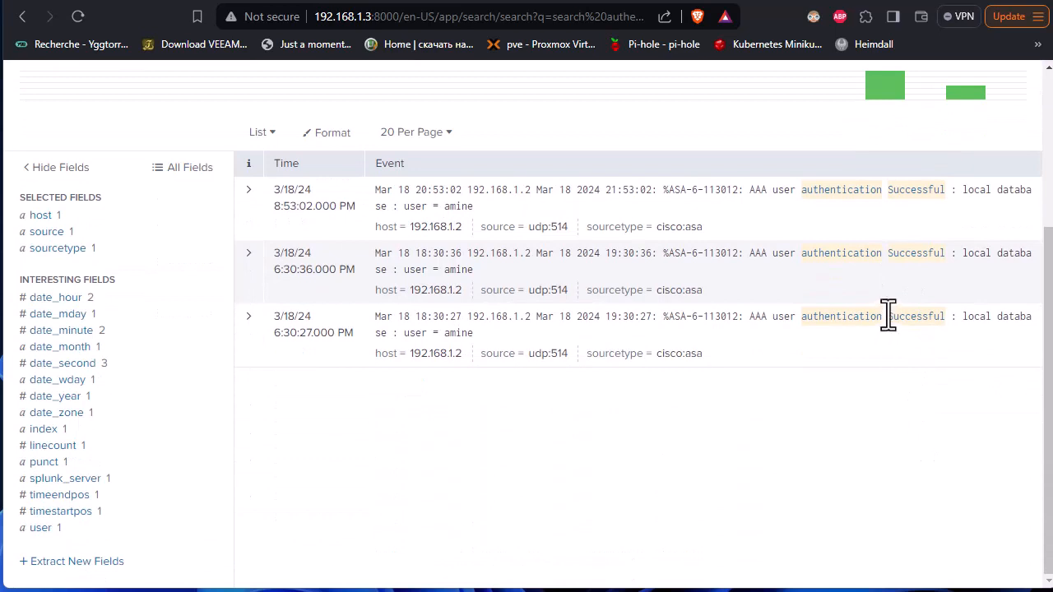
scroll(887, 313, "up", 3)
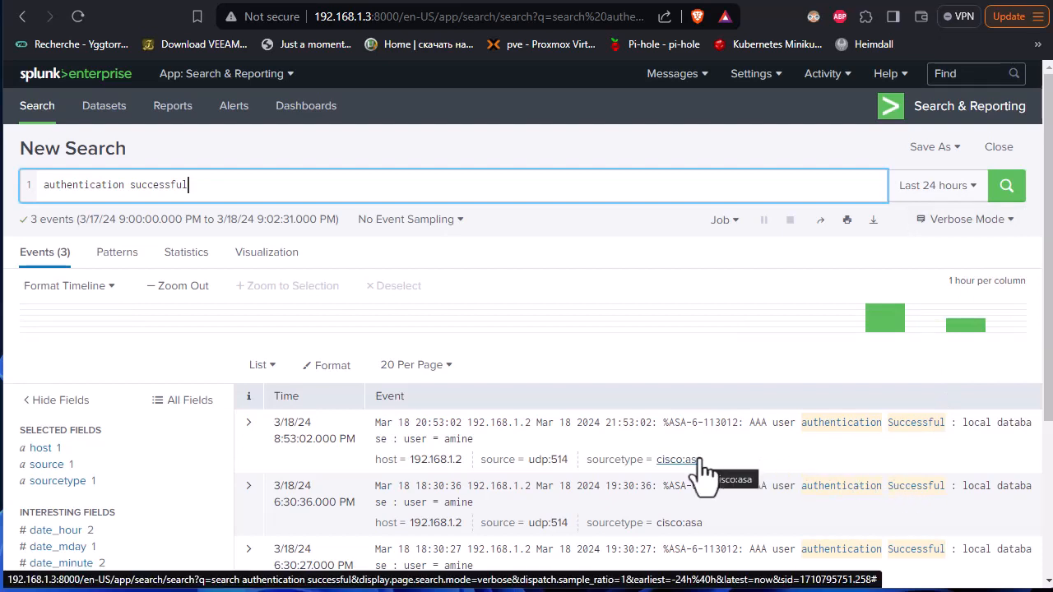
Step: Copy the message ID 113012 from the first event, search for it in place of the current query, and review the results
scroll(647, 449, "down", 1)
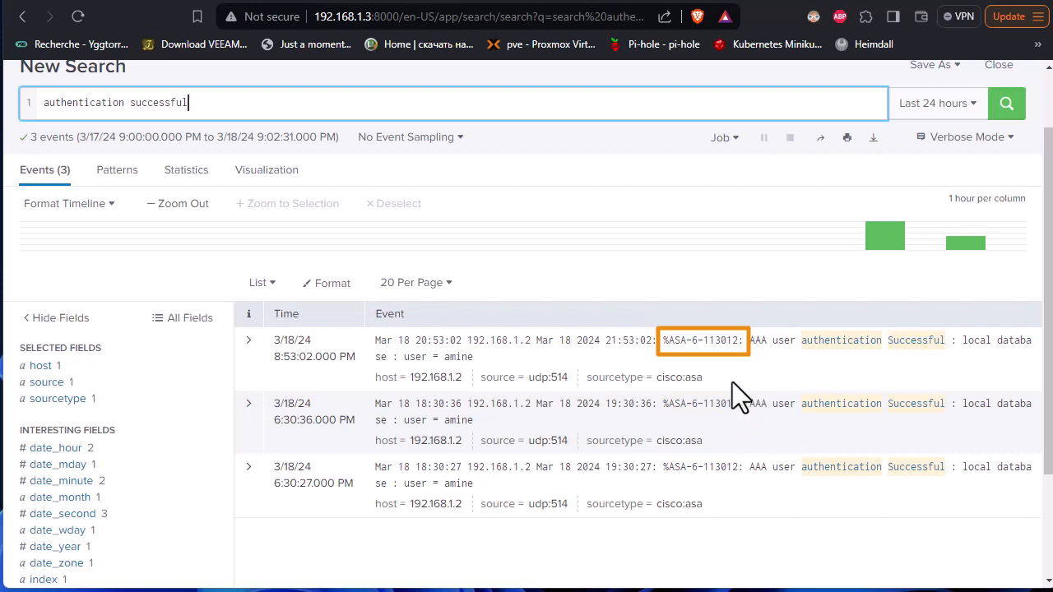
left_click_drag(740, 344, 704, 344)
key("ctrl+c")
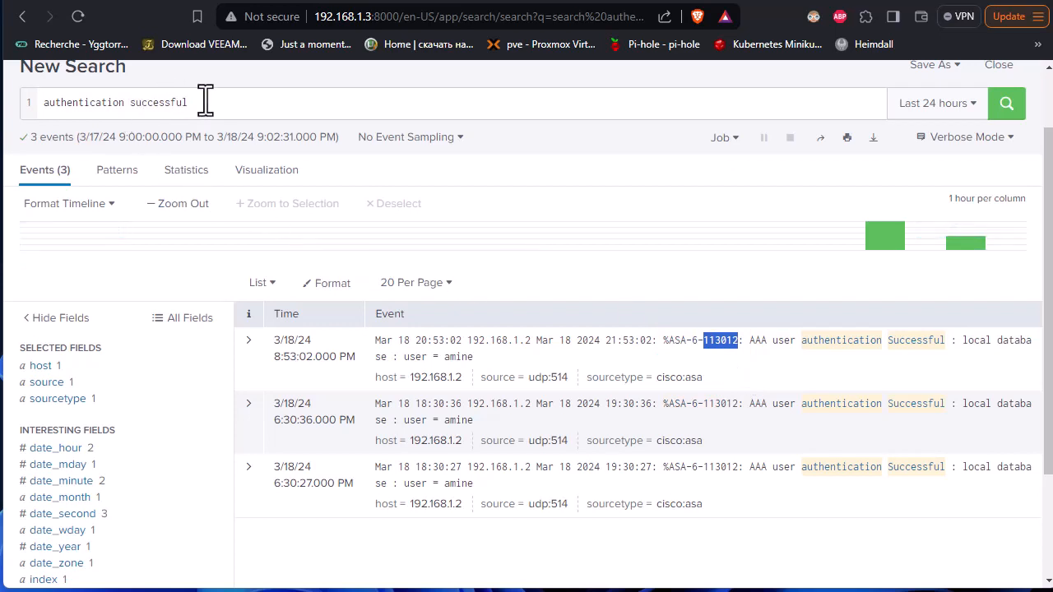
left_click_drag(204, 102, 9, 104)
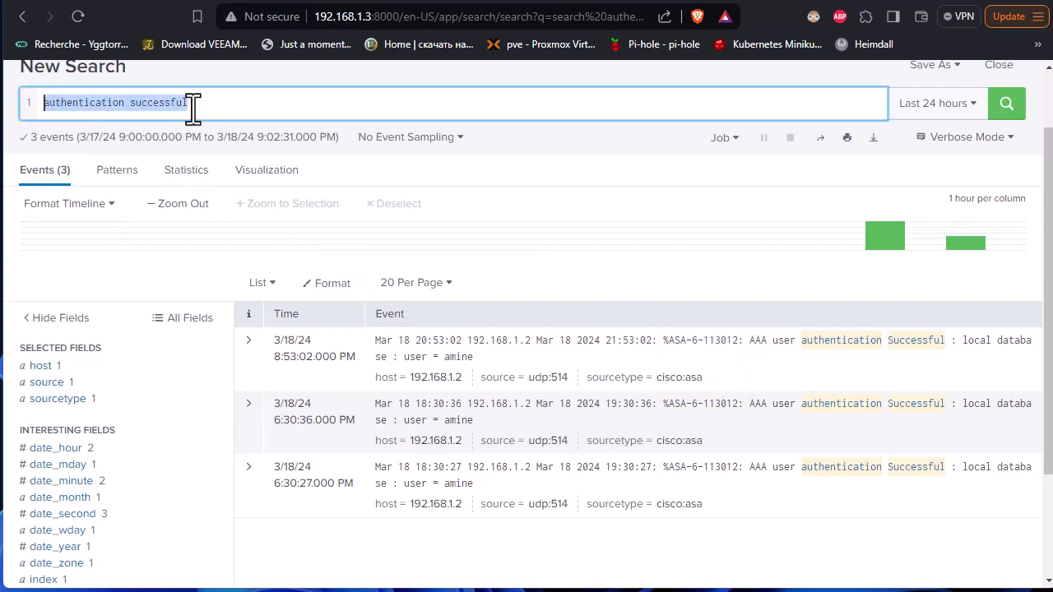
key("ctrl+v")
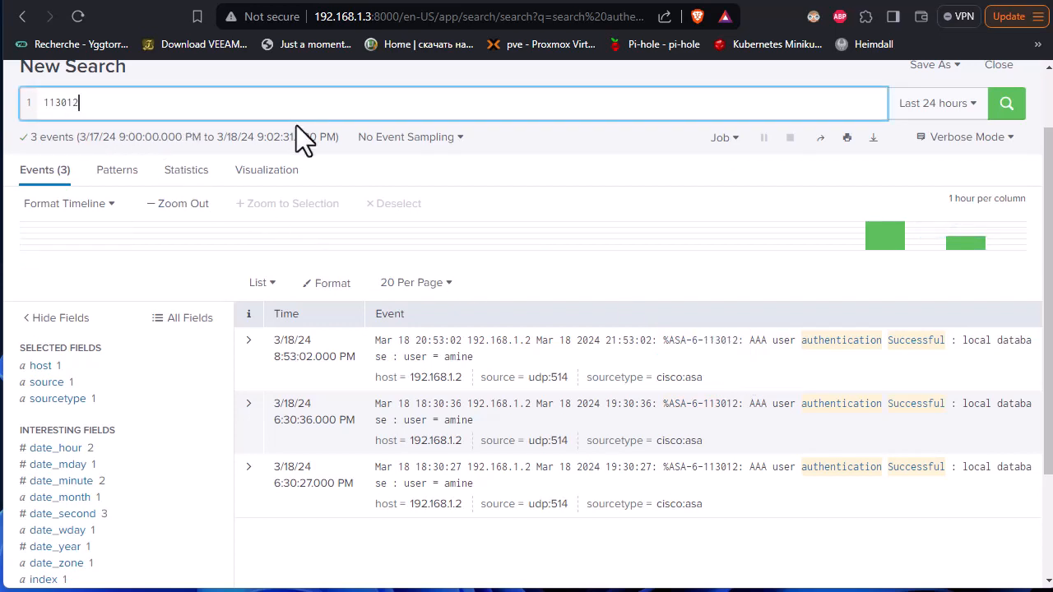
key("Return")
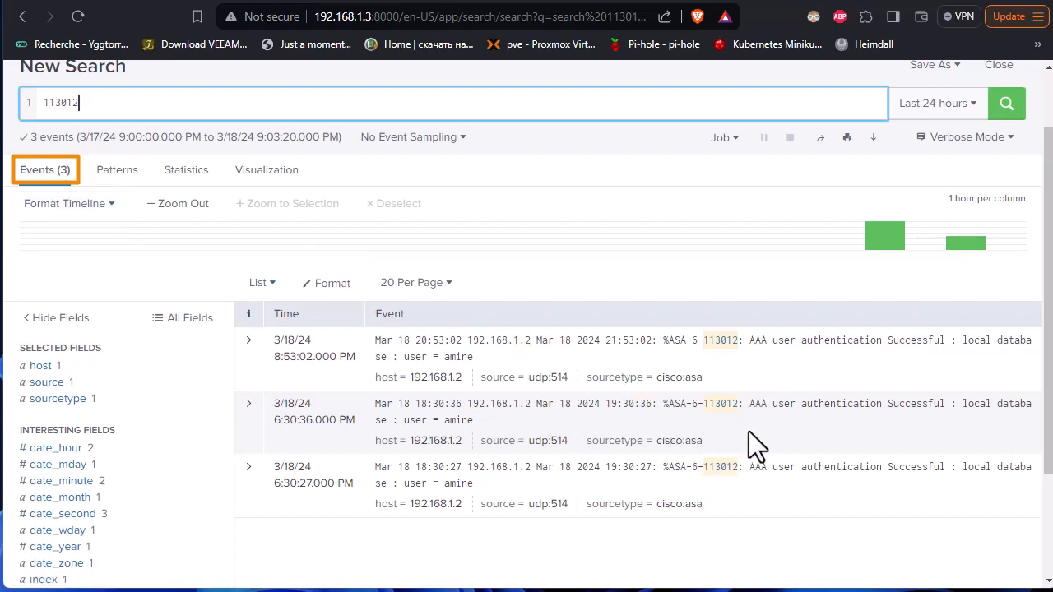
scroll(755, 500, "down", 2)
scroll(755, 499, "up", 3)
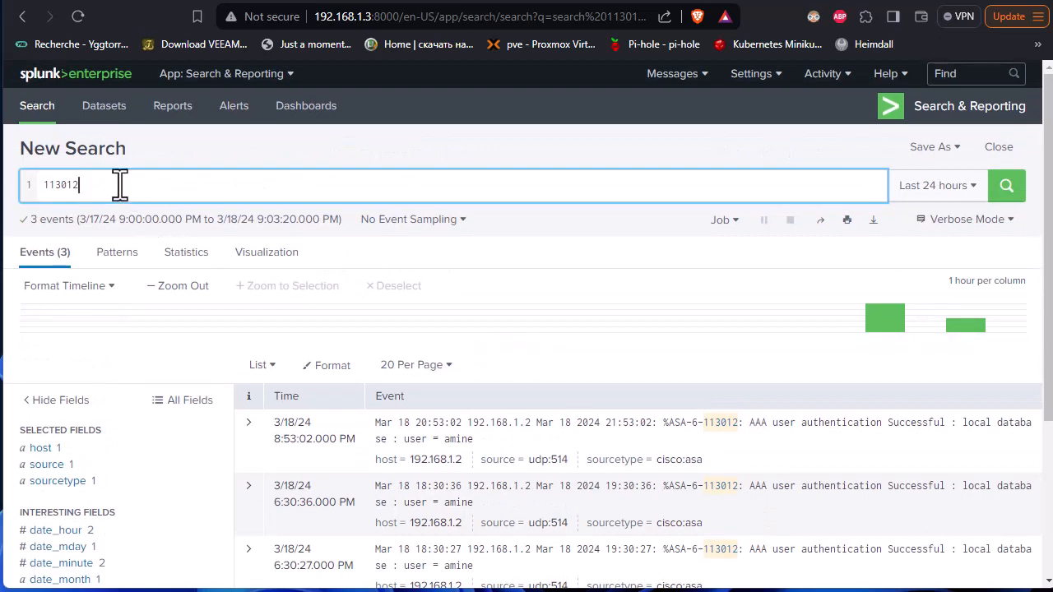
Step: Replace the query with authentication failed, using the suggested terms, and run the search
left_click_drag(118, 184, 19, 182)
key("BackSpace")
type("authe")
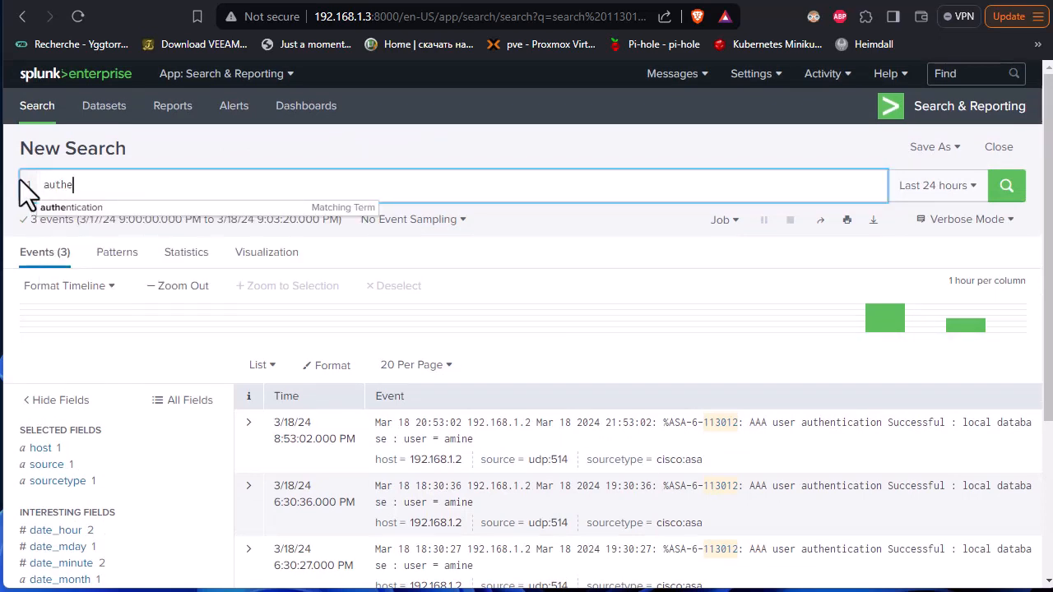
key("Down")
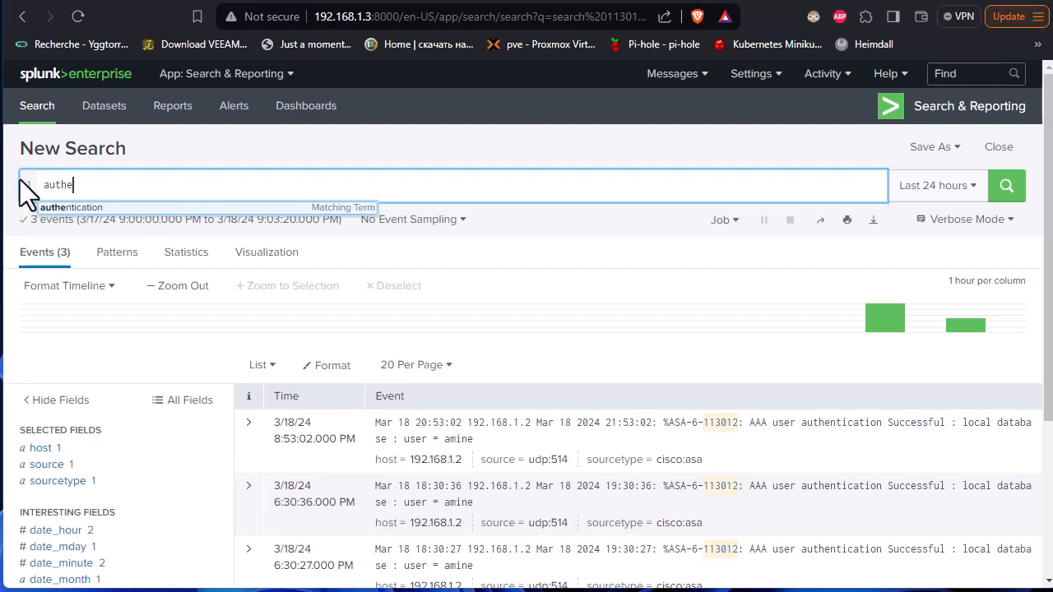
key("Return")
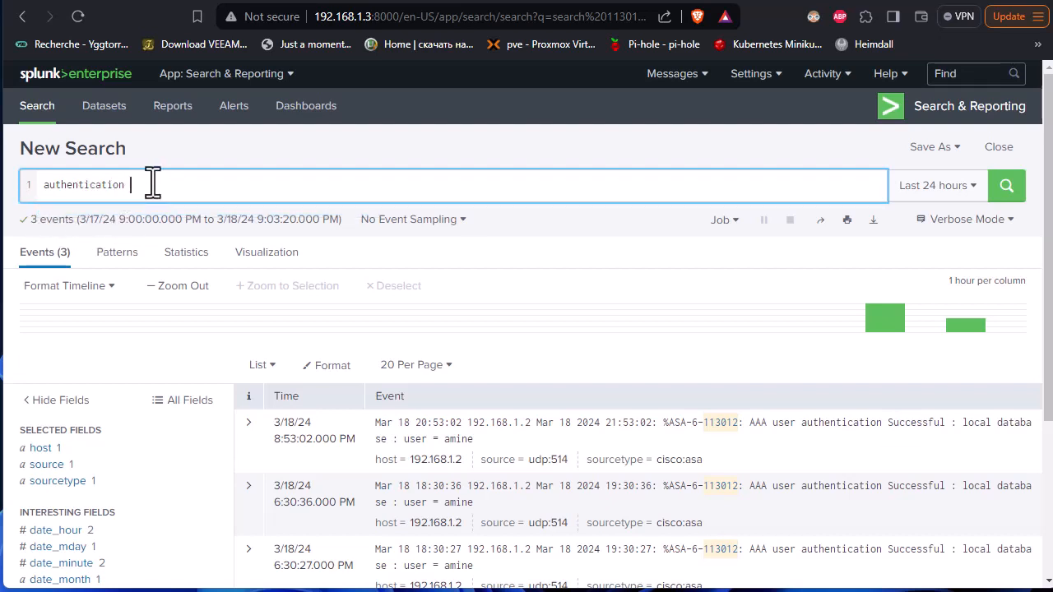
type("fa")
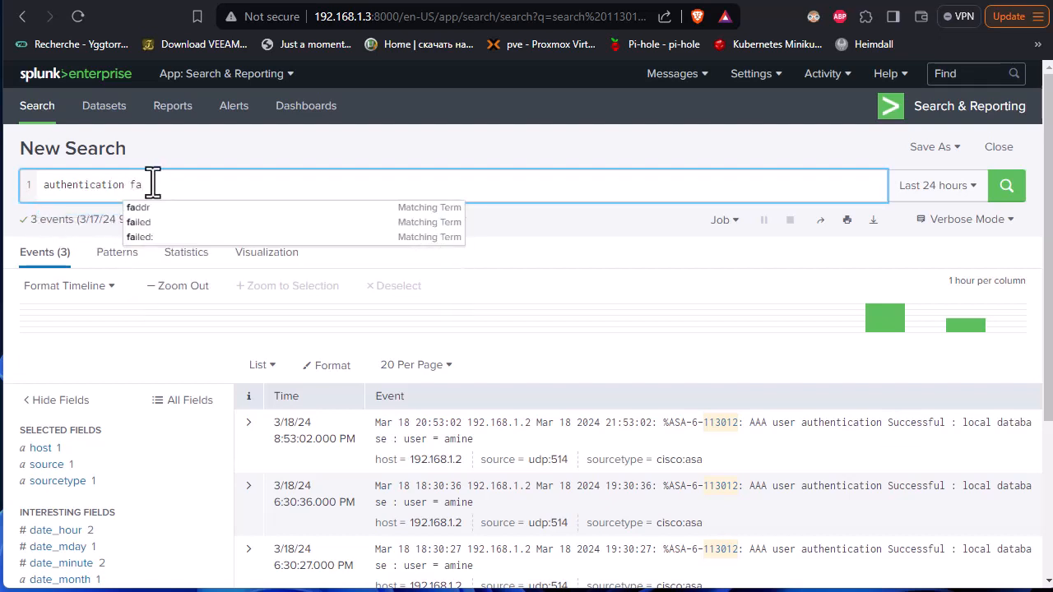
left_click(161, 224)
key("Return")
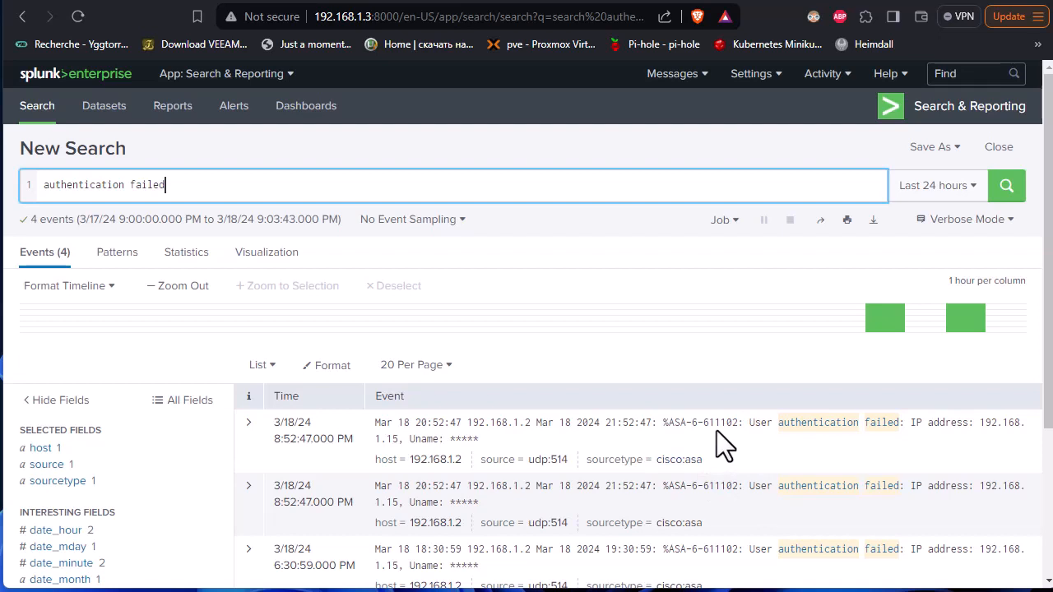
Step: Copy the message ID 611102 from the first failed-authentication event and search for it in place of the current query
left_click_drag(704, 424, 738, 423)
key("ctrl+c")
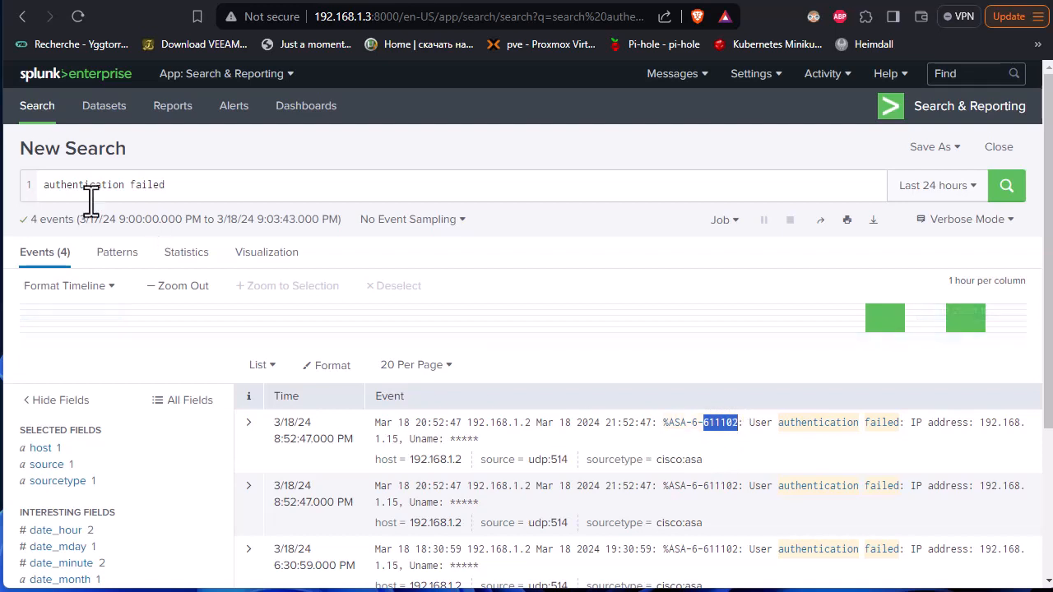
left_click_drag(201, 189, 57, 182)
double_click(56, 182)
left_click_drag(219, 193, 47, 192)
key("ctrl+v")
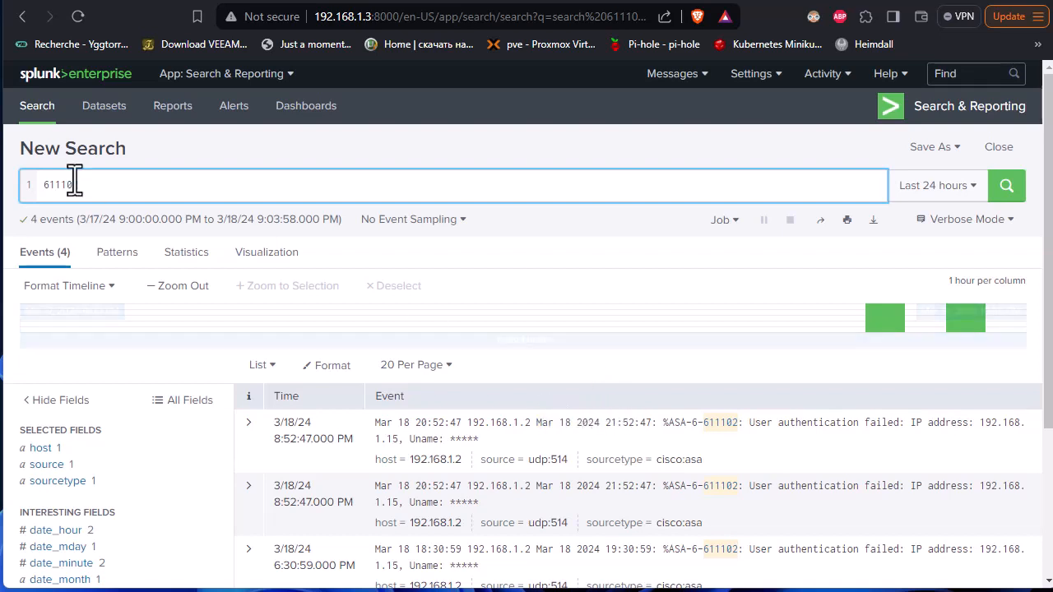
Step: Return to the 113012 search, and switch to Cisco's ASA Series Syslog Messages guide to look over its table of contents
left_click(23, 19)
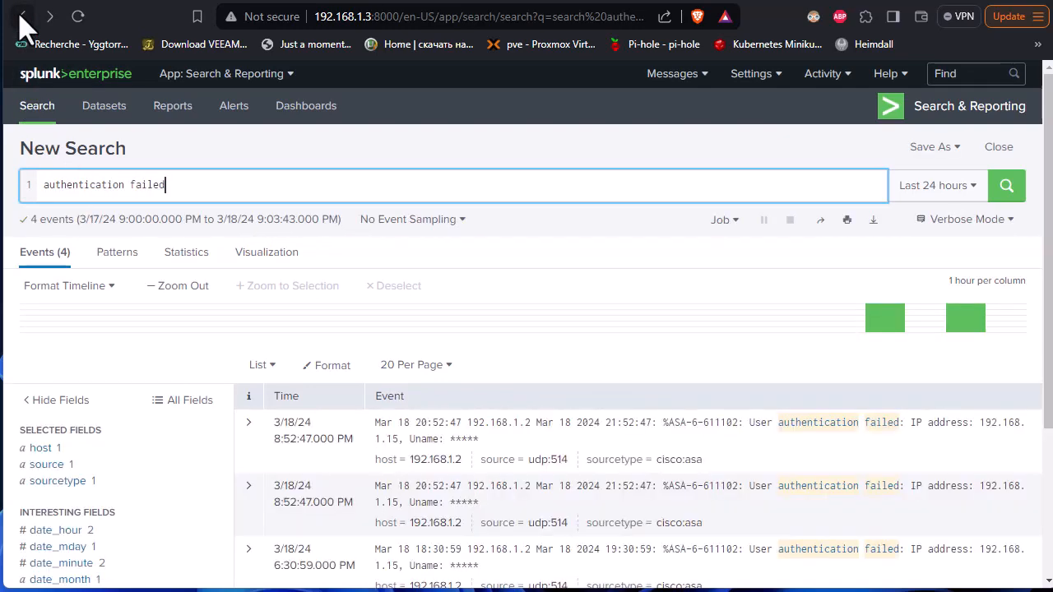
left_click(22, 19)
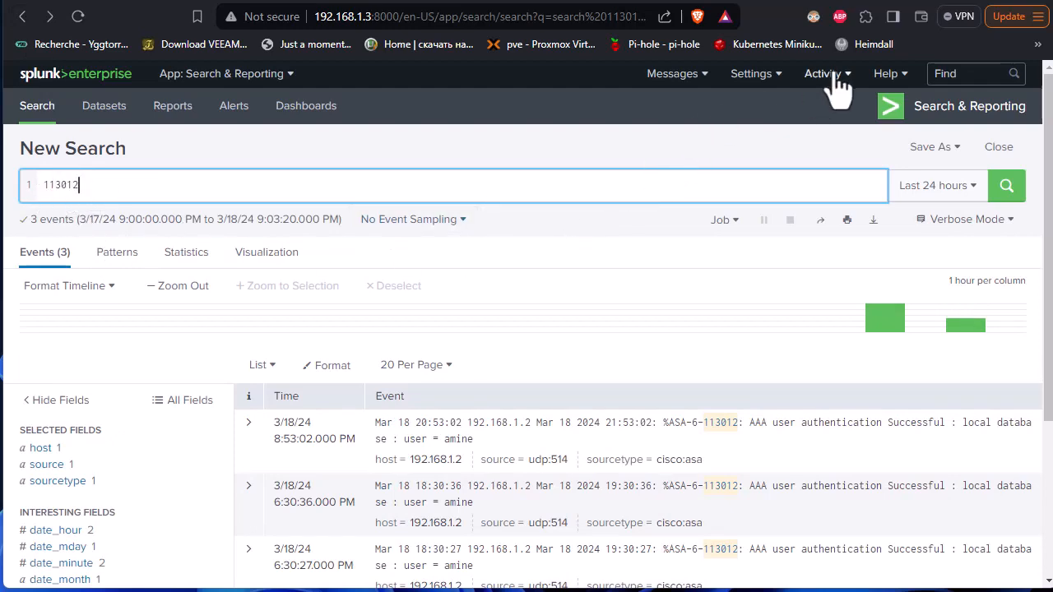
left_click(797, 3)
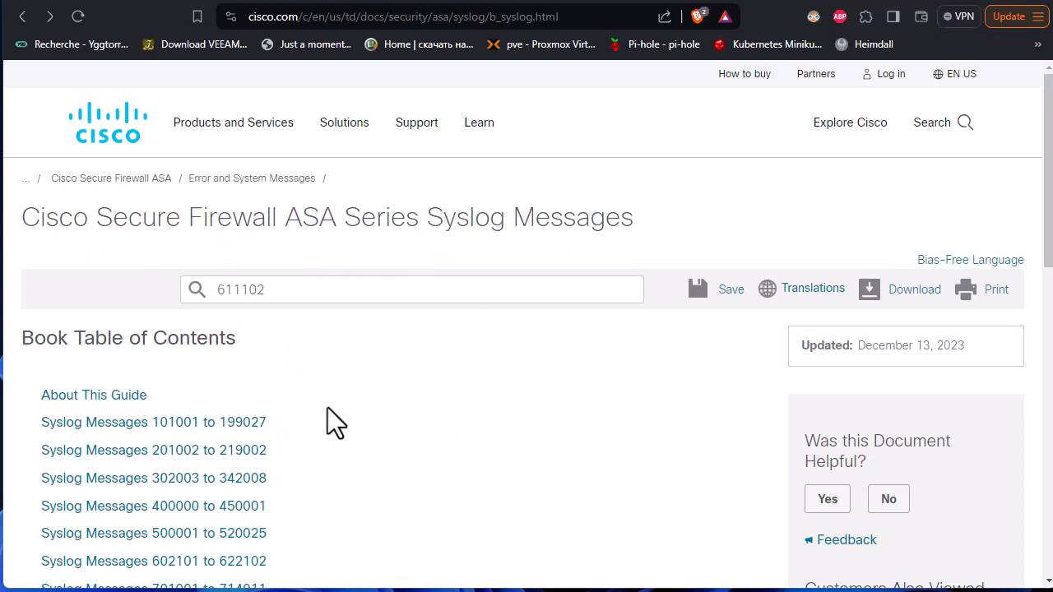
scroll(314, 413, "down", 1)
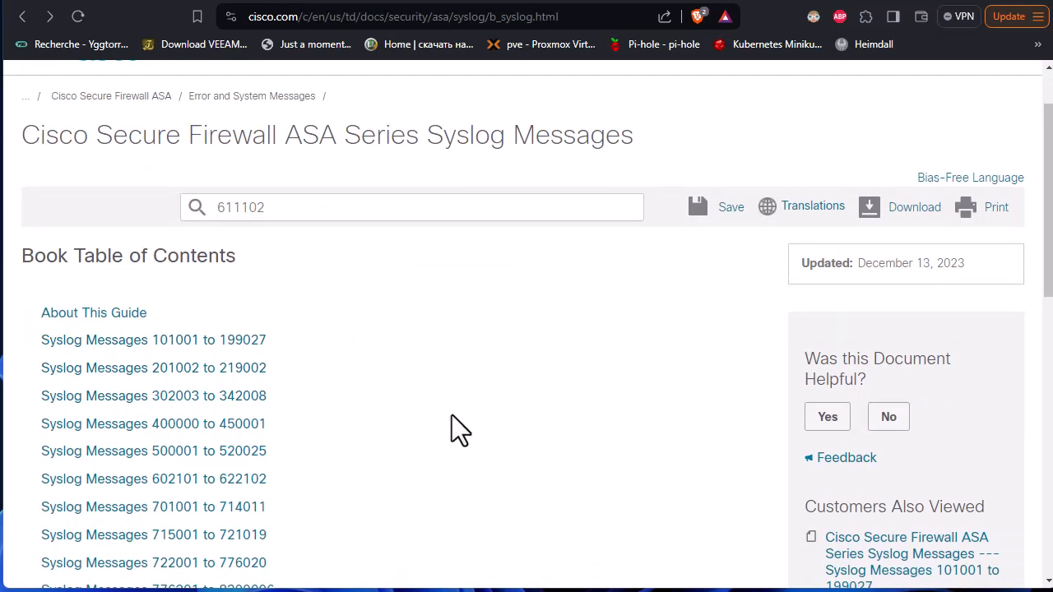
scroll(452, 414, "down", 2)
scroll(451, 415, "up", 1)
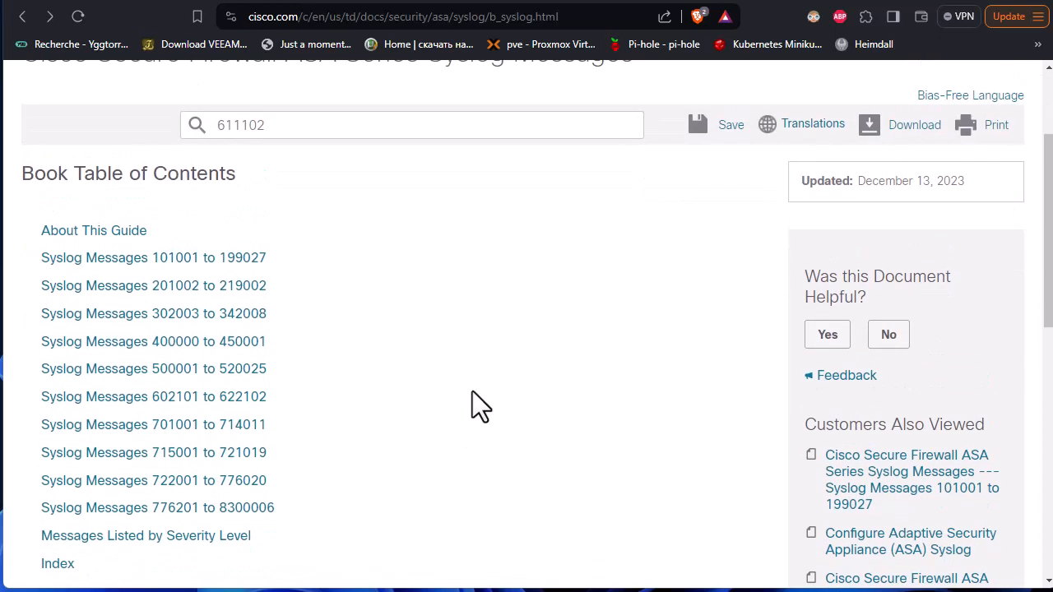
Step: Copy the message ID 113012 from the Splunk query and search the Cisco syslog guide for it
left_click(765, 2)
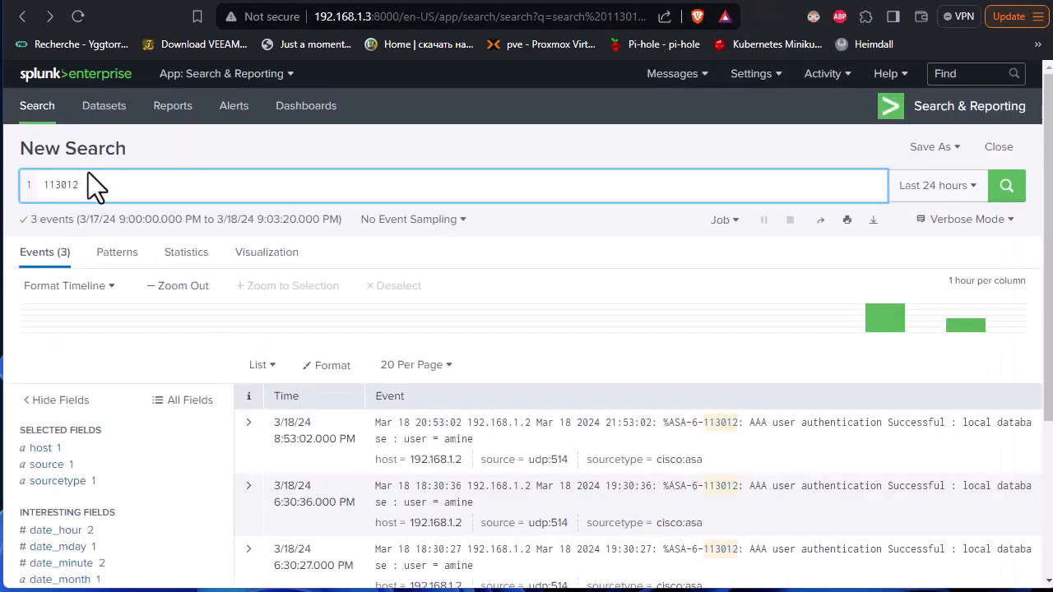
left_click_drag(85, 184, 33, 185)
key("ctrl+c")
left_click(788, 5)
left_click_drag(265, 132, 176, 121)
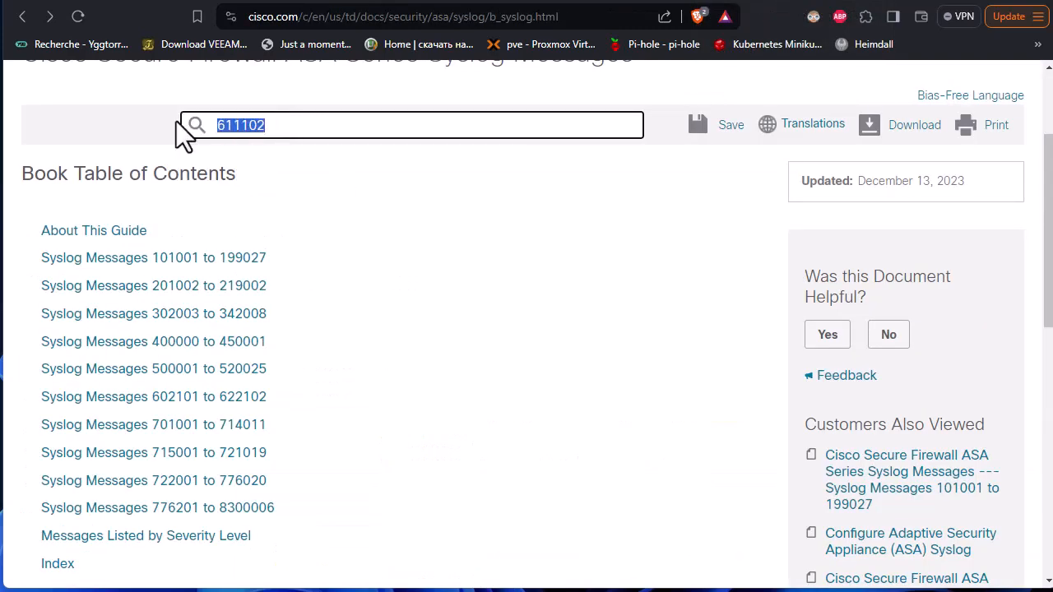
key("ctrl+v")
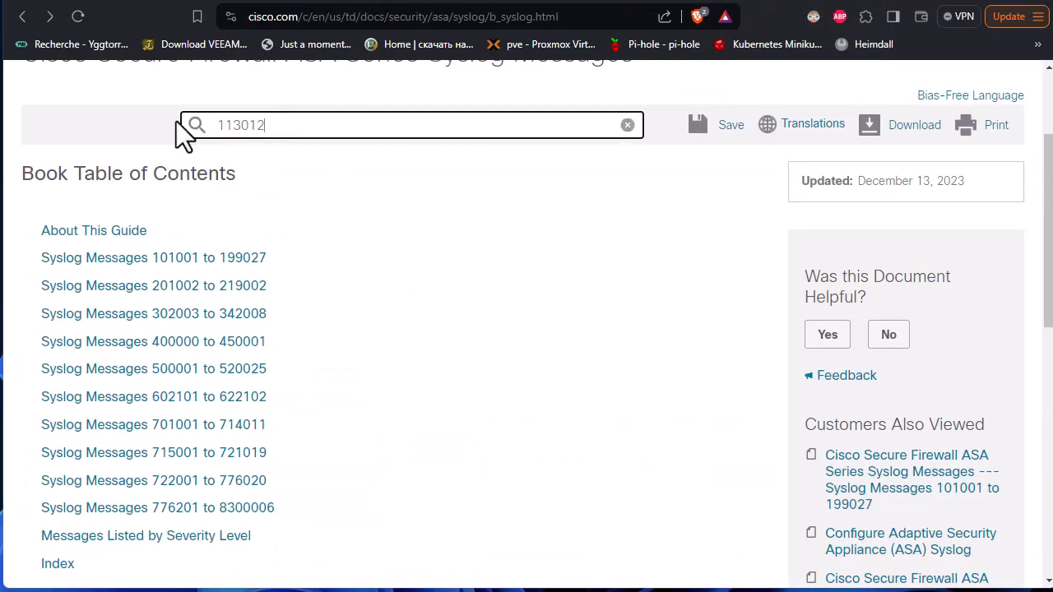
key("Return")
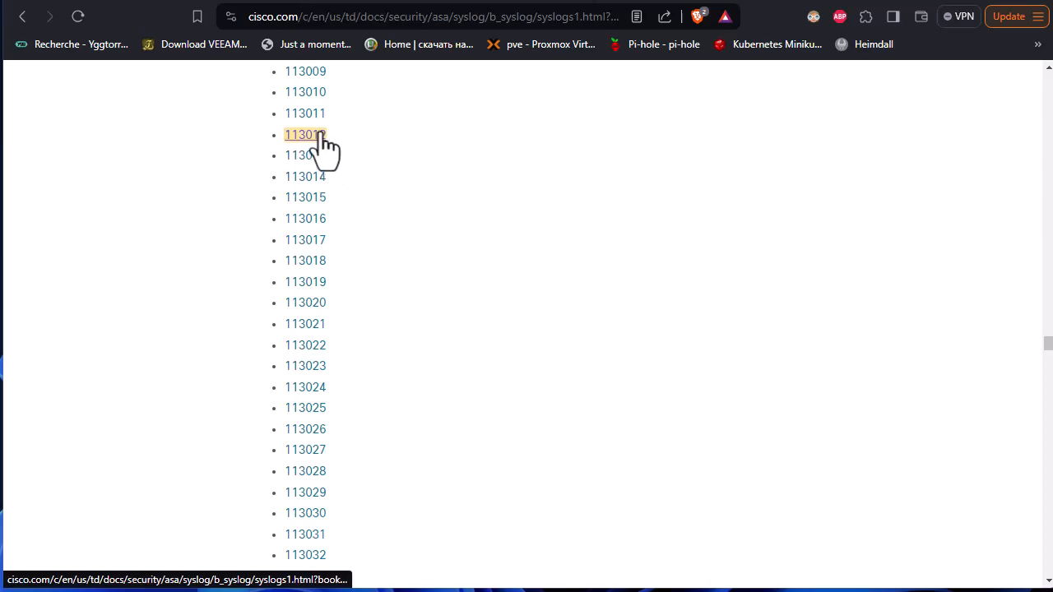
Step: Open the guide's entry for message 113012 and read its explanation and the entries below it
left_click(323, 137)
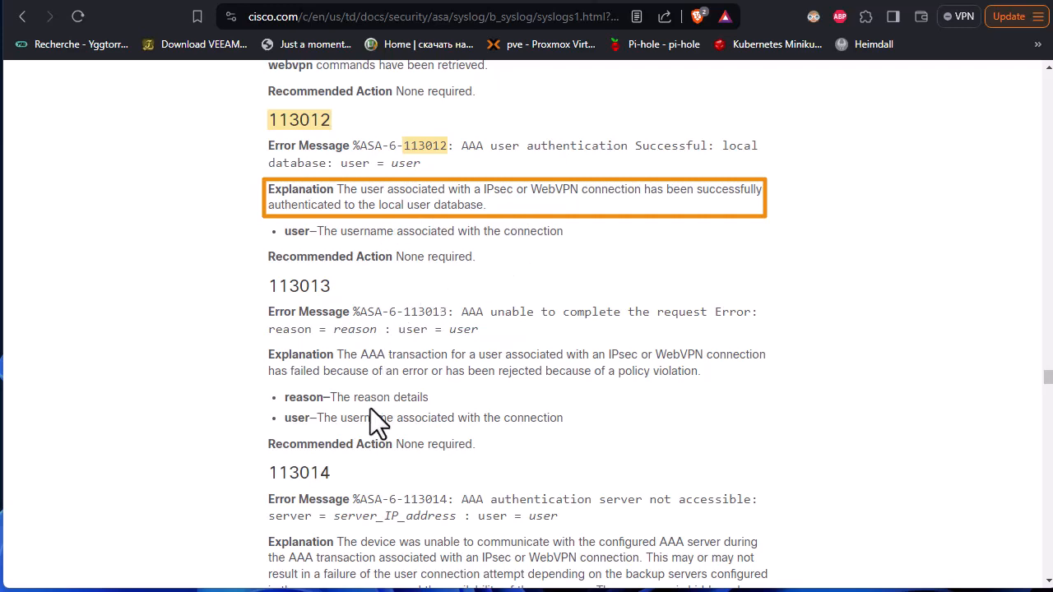
scroll(370, 408, "down", 3)
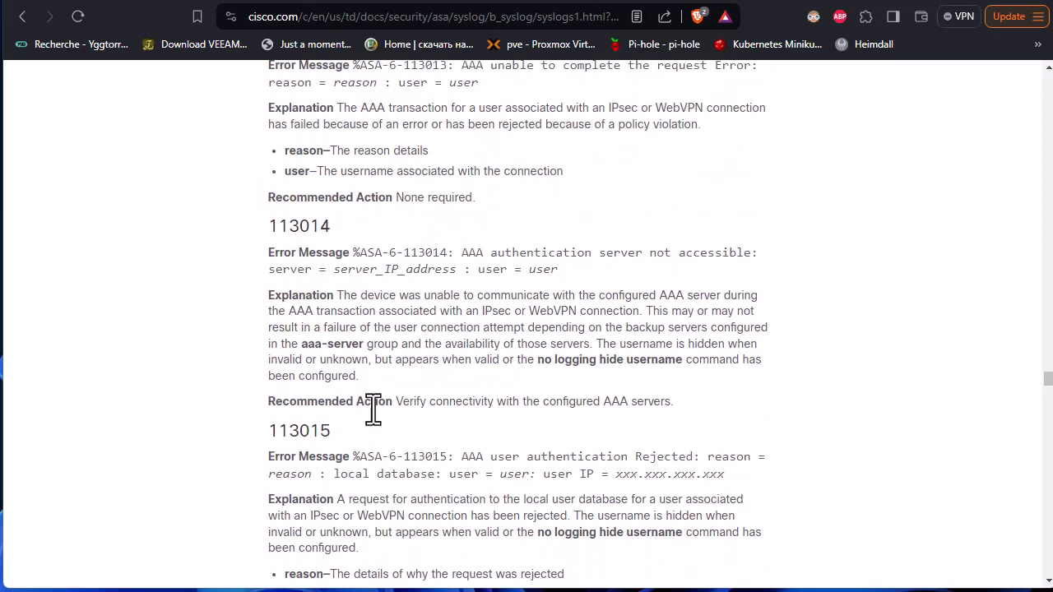
Step: Look over the guide's entries at and above message 113012, and switch back to the Splunk search
scroll(372, 409, "up", 7)
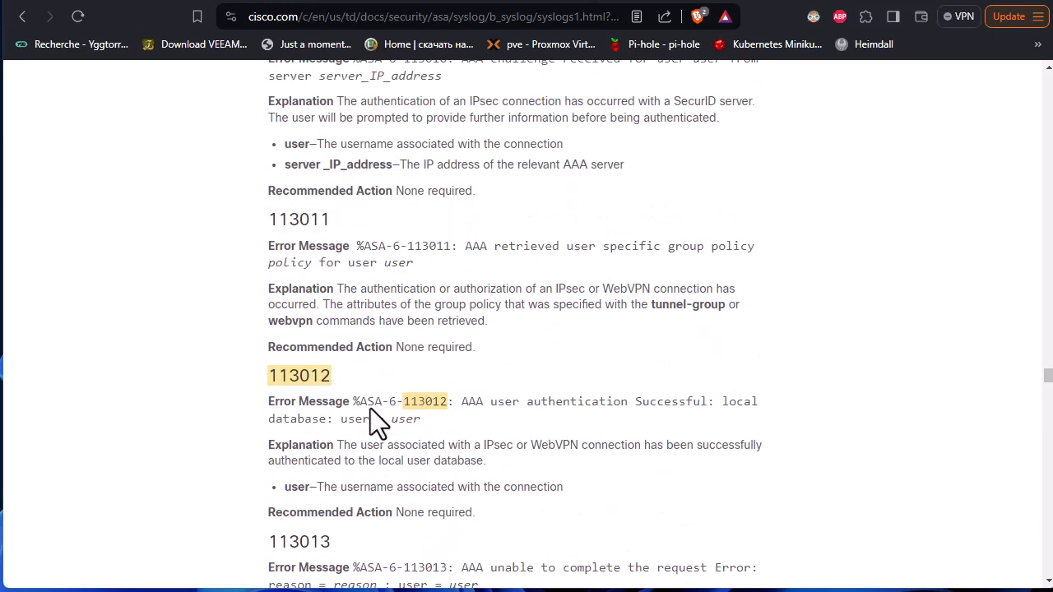
scroll(370, 408, "up", 5)
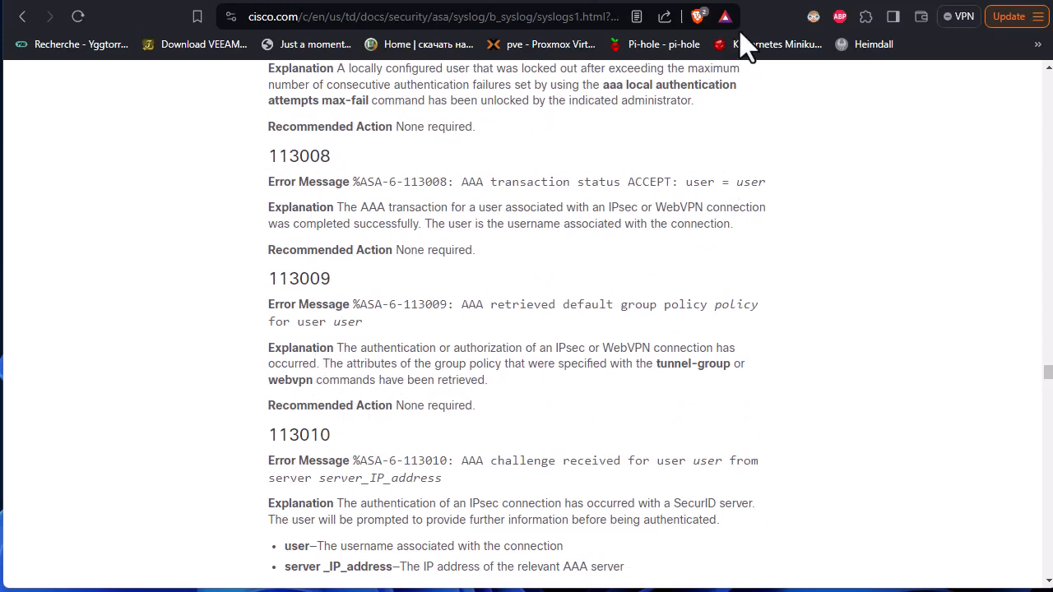
left_click(760, 0)
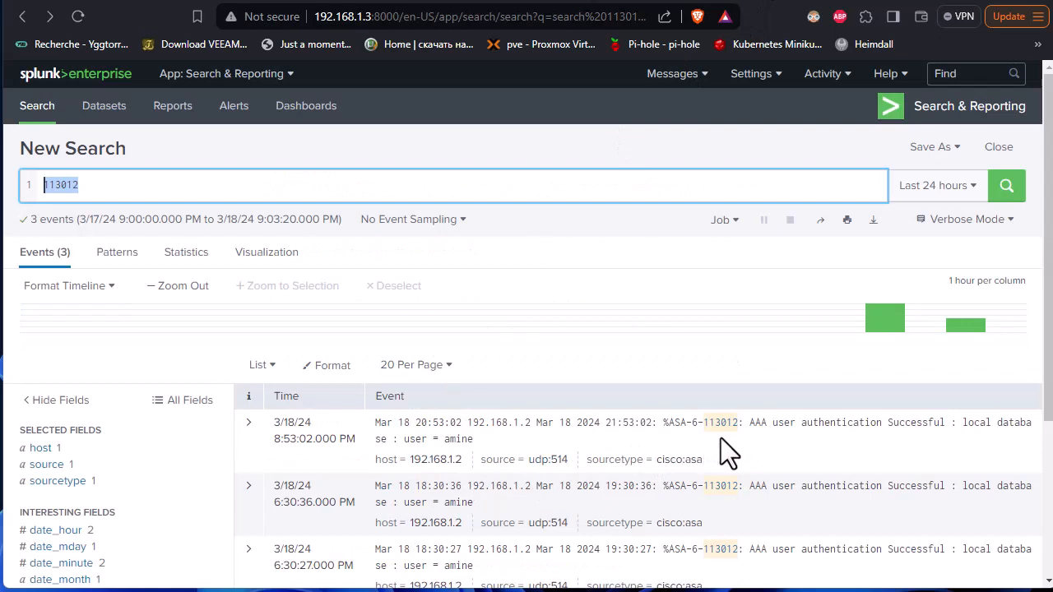
Step: Extend the 113012 query with "| timechart count by host" and run it
left_click(97, 186)
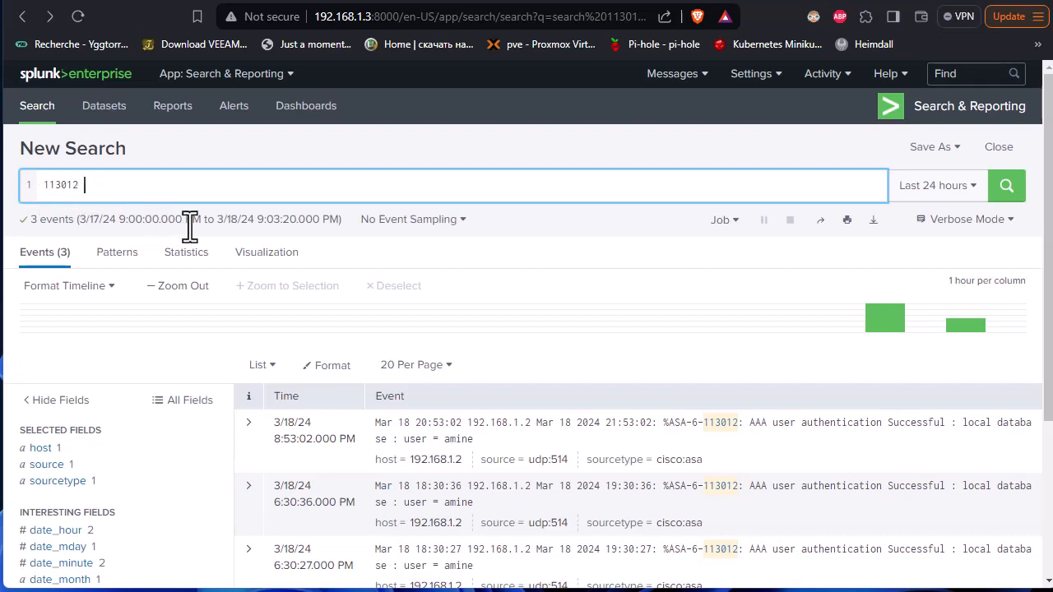
type("|")
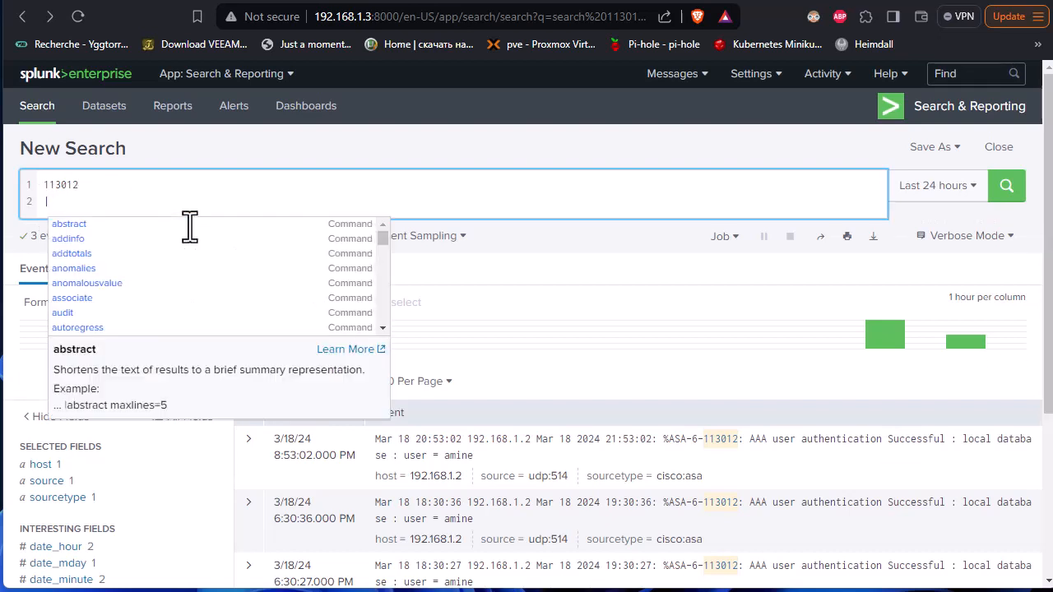
type(" time")
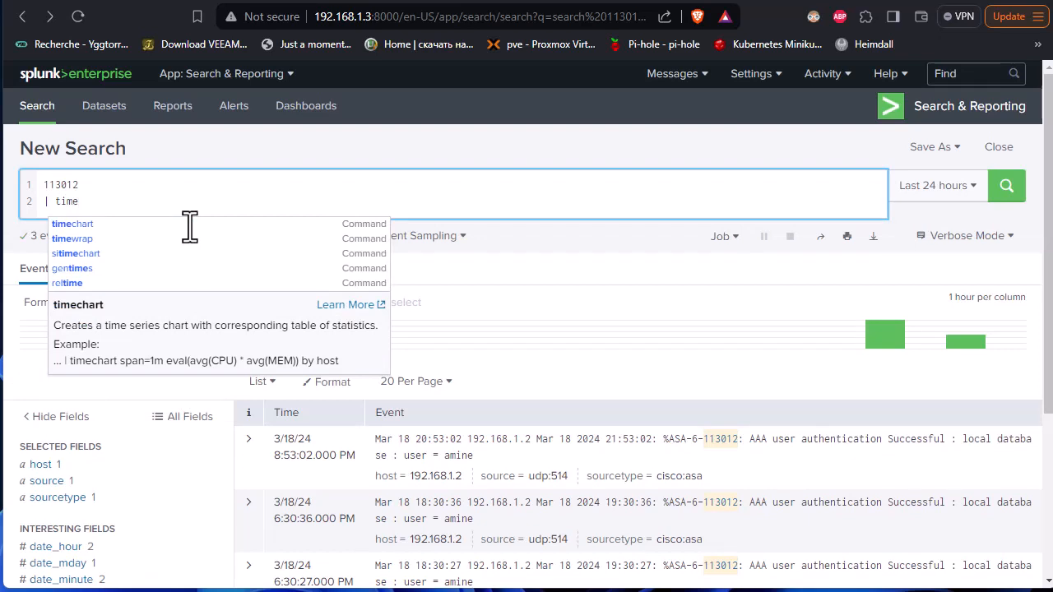
left_click(121, 223)
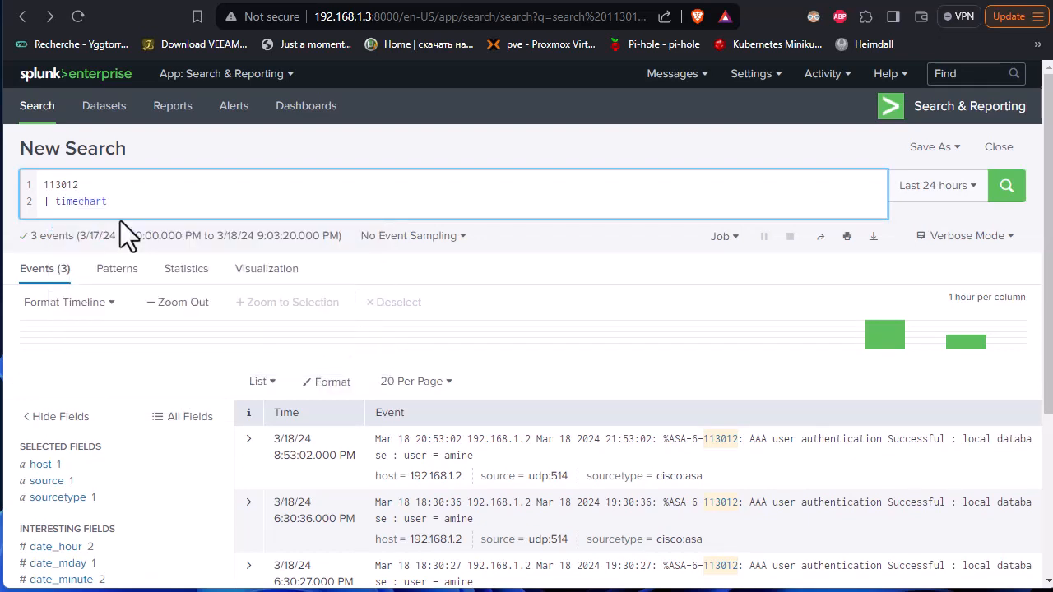
type("cou")
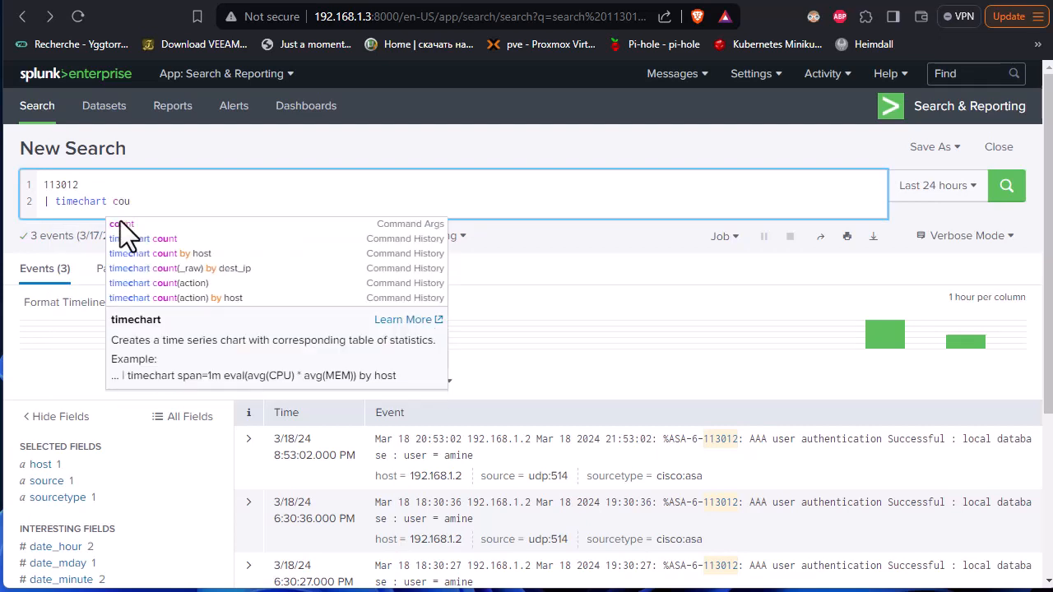
left_click(205, 255)
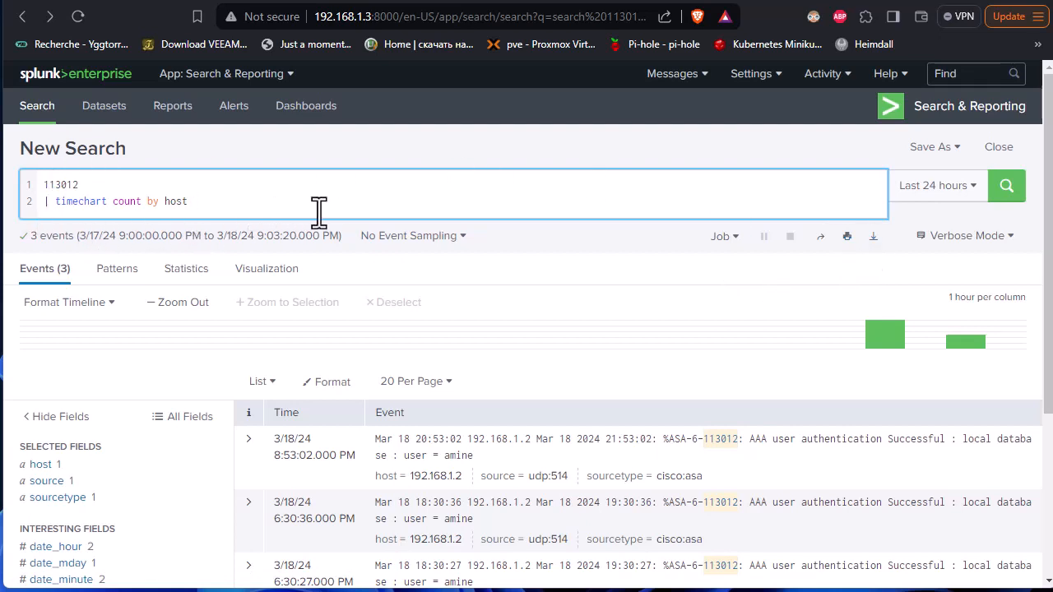
left_click(1007, 189)
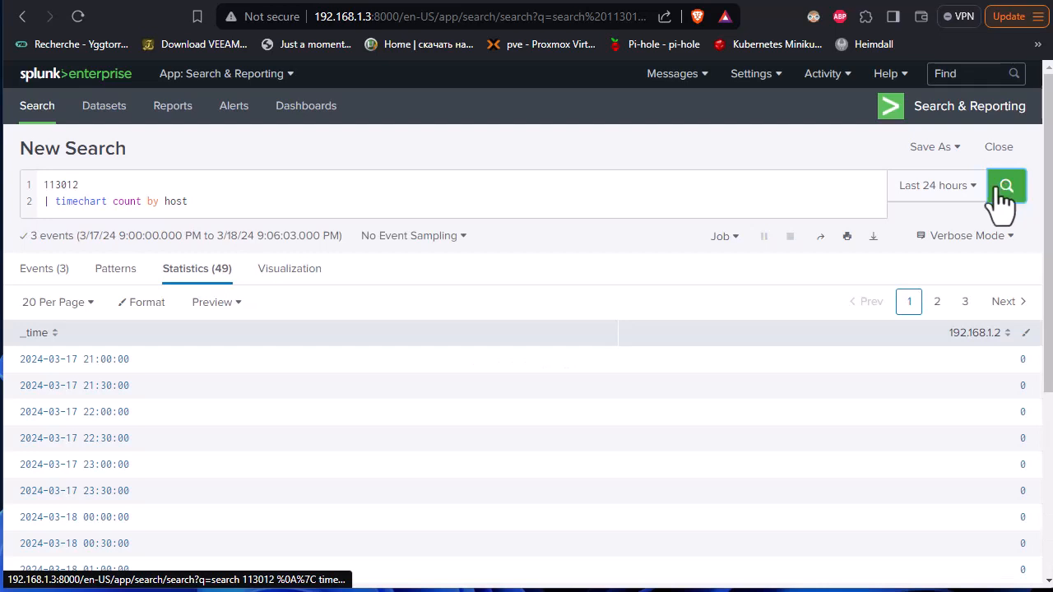
Step: Show the timechart results as a visualization and inspect the columns around 6:30 PM and 8:30 PM
left_click(288, 271)
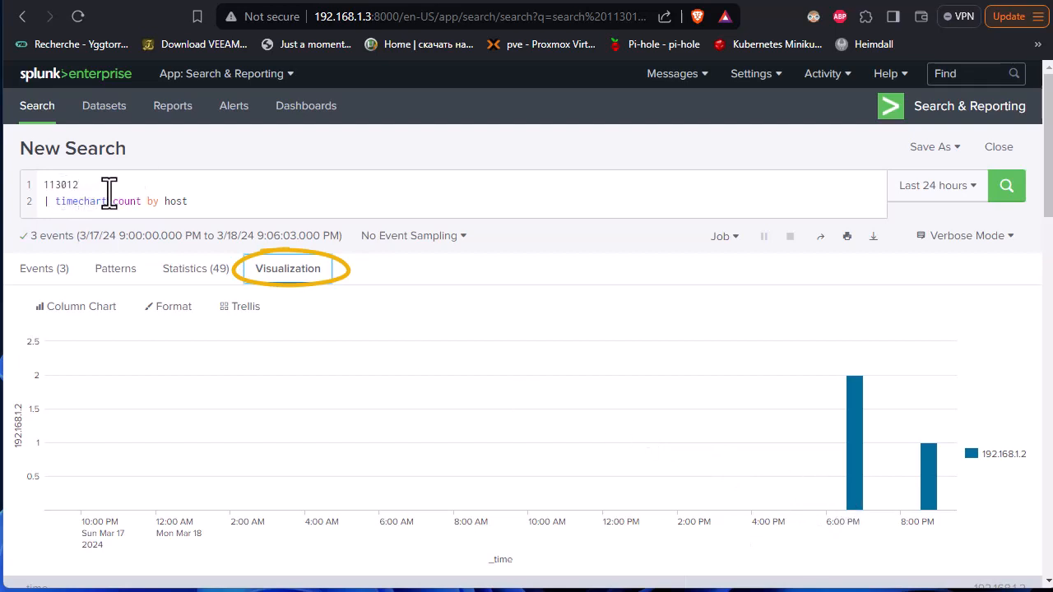
mouse_move(858, 499)
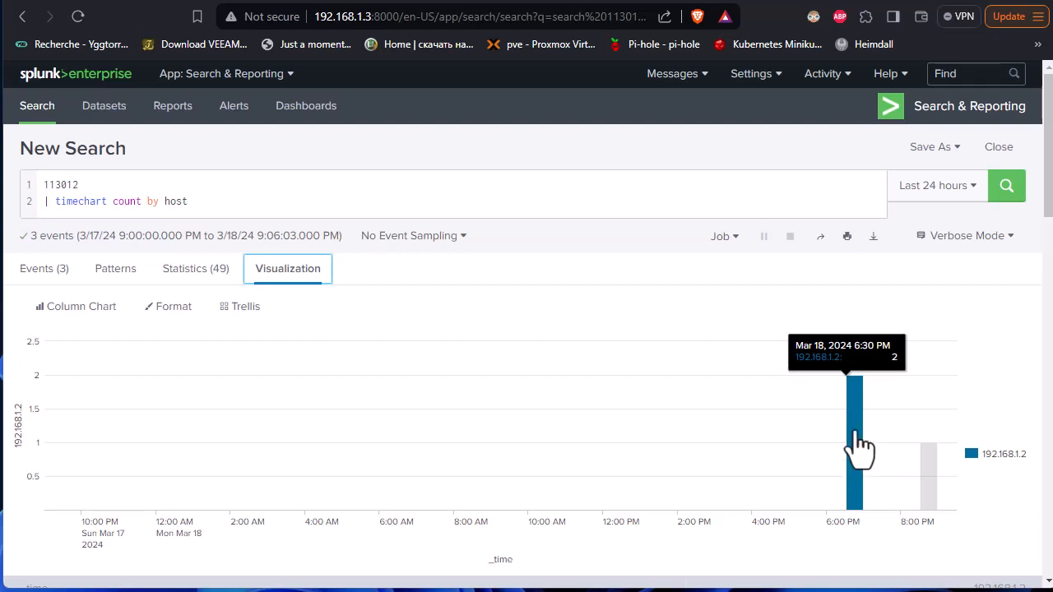
mouse_move(935, 503)
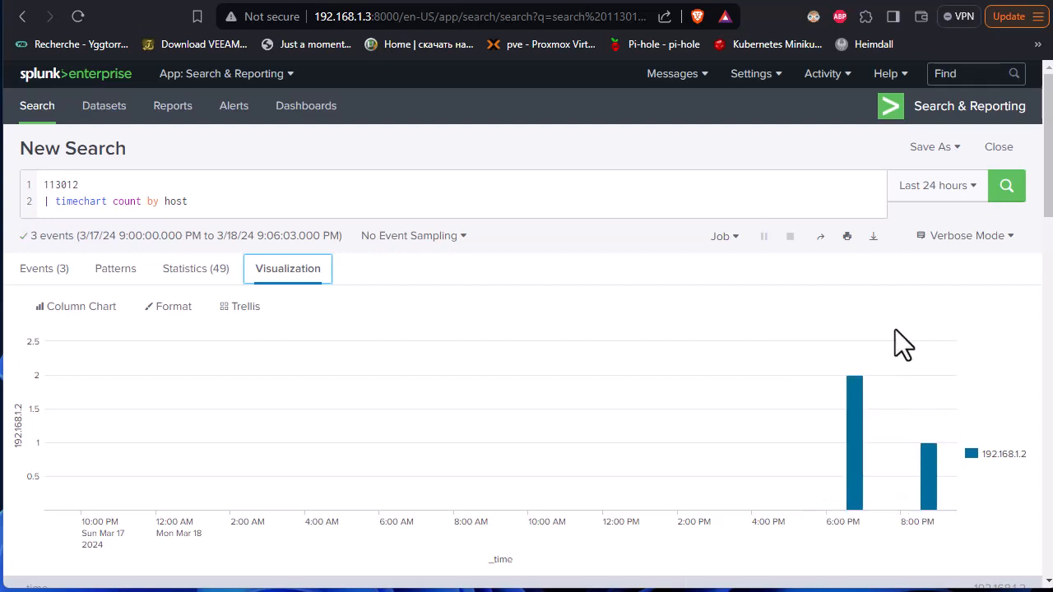
Step: Change the search's time range to Last 7 days and inspect the daily columns
left_click(974, 191)
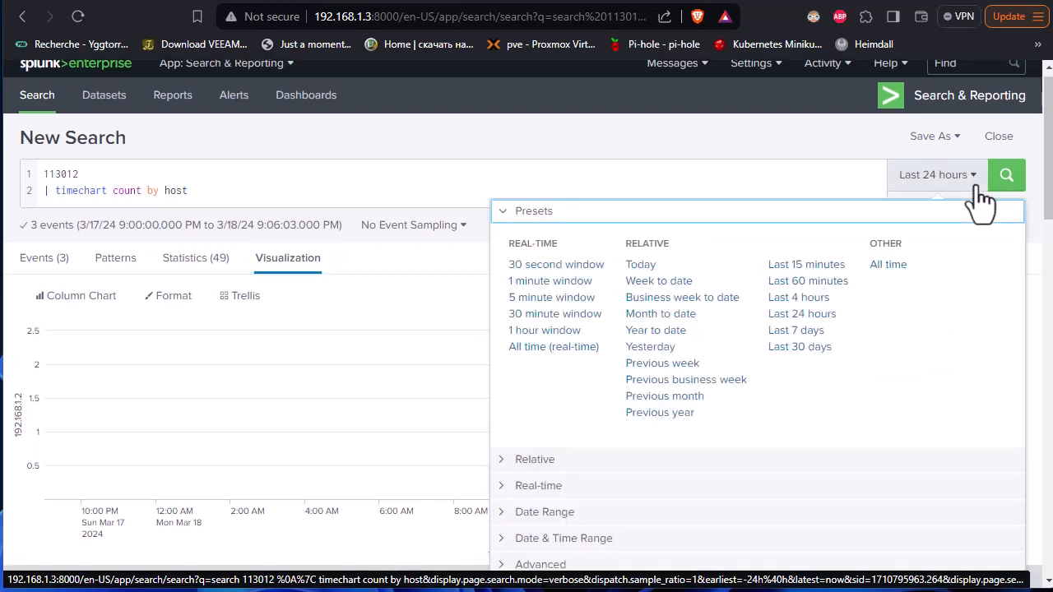
left_click(797, 333)
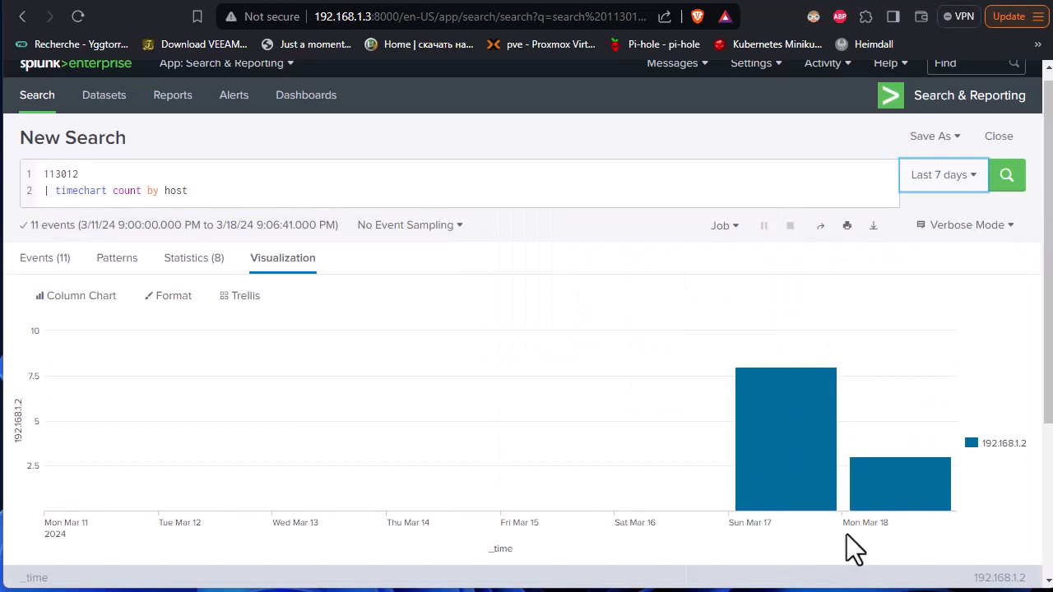
mouse_move(904, 498)
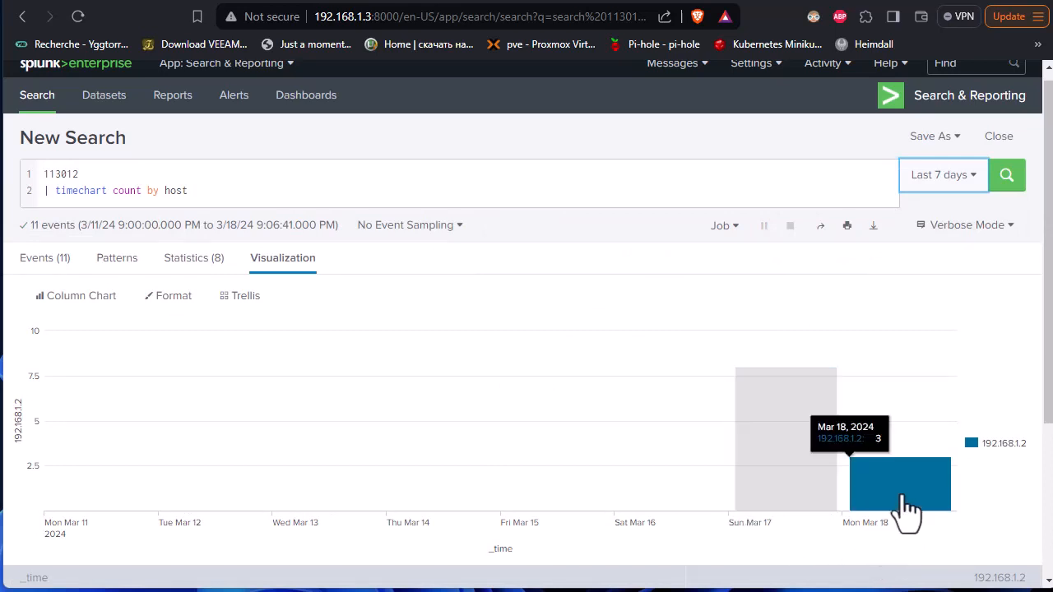
mouse_move(781, 529)
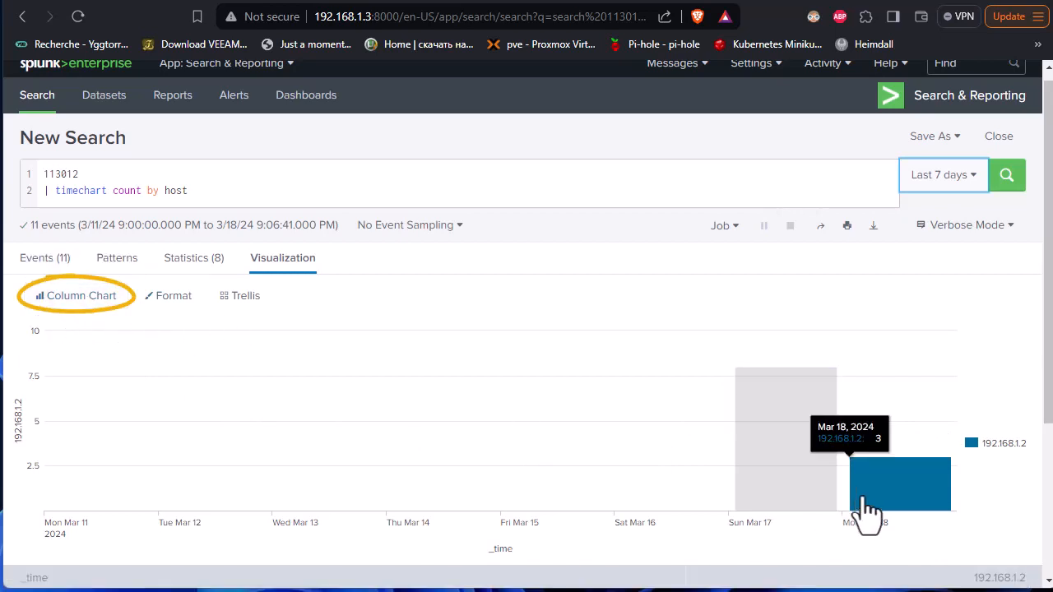
Step: Try the visualization as a line chart and as a pie chart
left_click(103, 301)
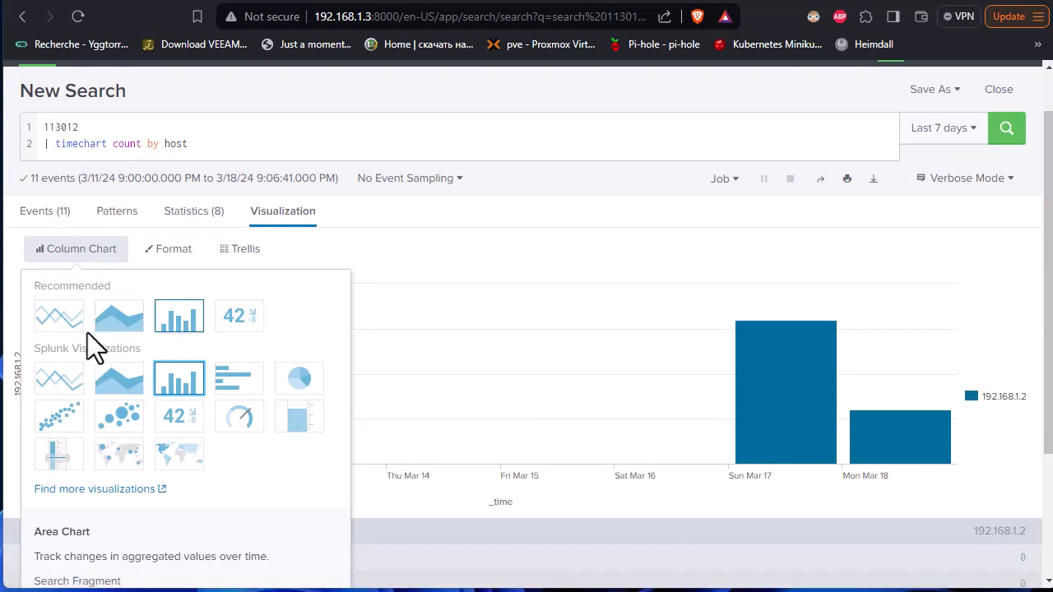
left_click(59, 316)
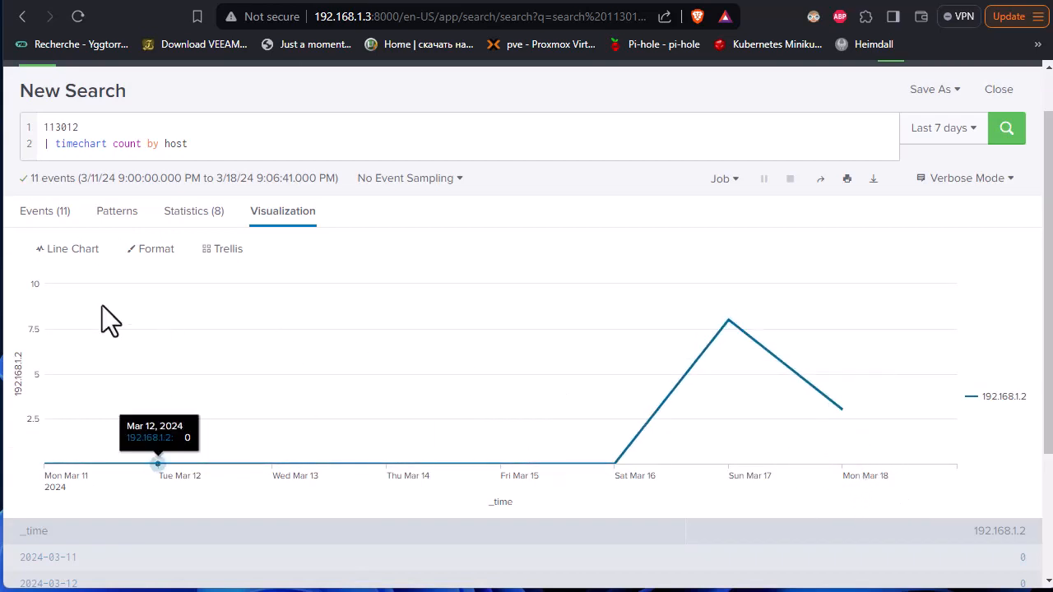
left_click(73, 251)
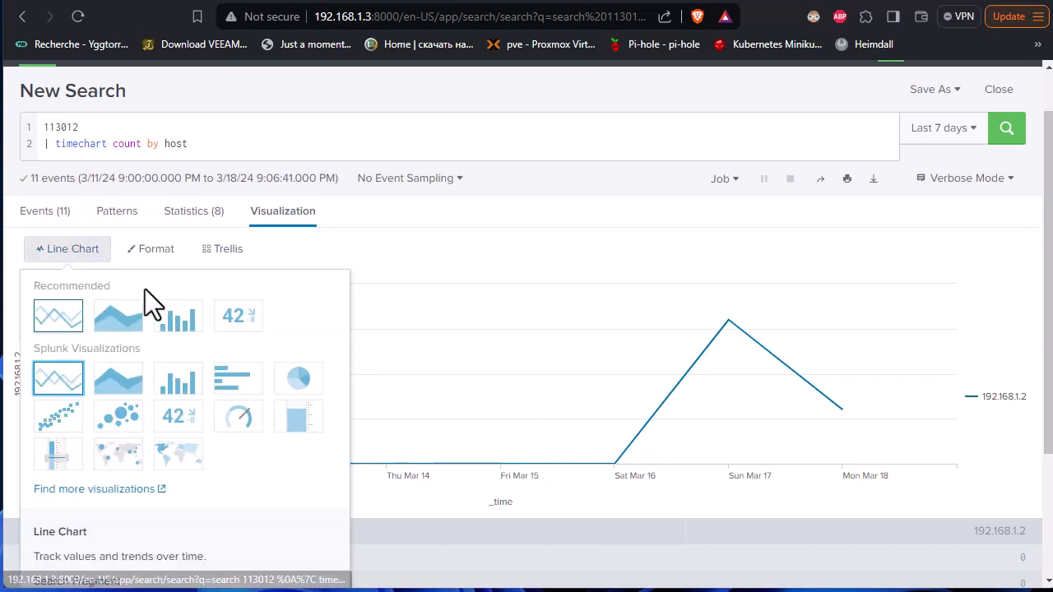
left_click(293, 381)
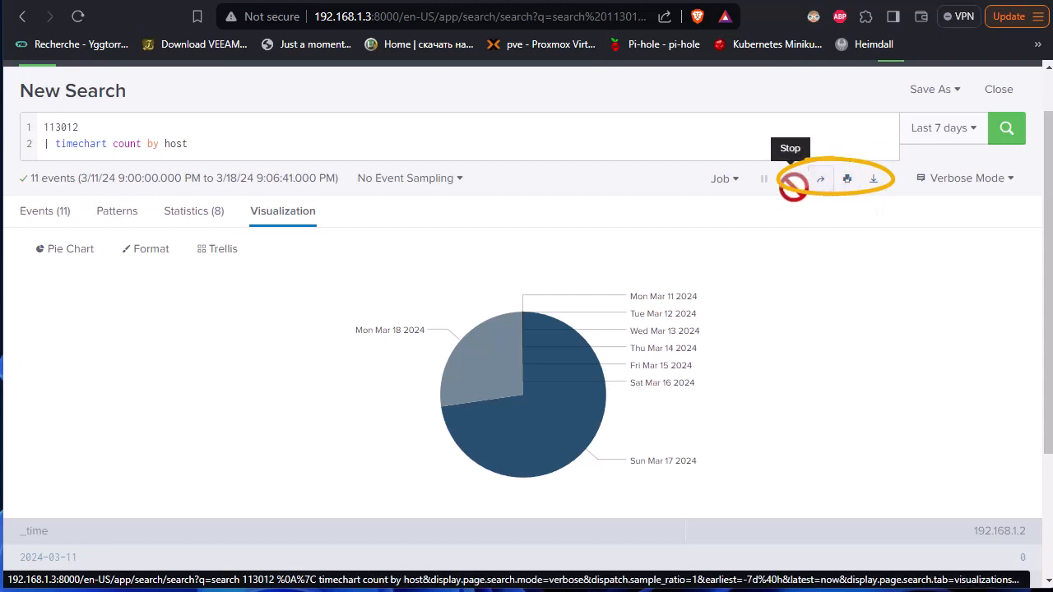
Step: Look at the export options for the search results and close them without exporting
left_click(875, 179)
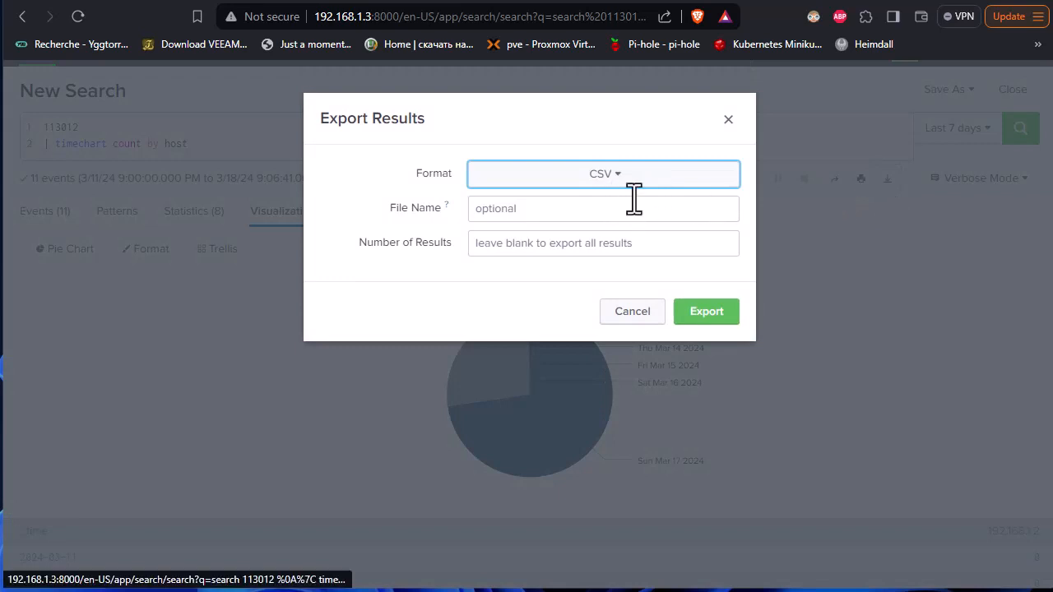
left_click(631, 311)
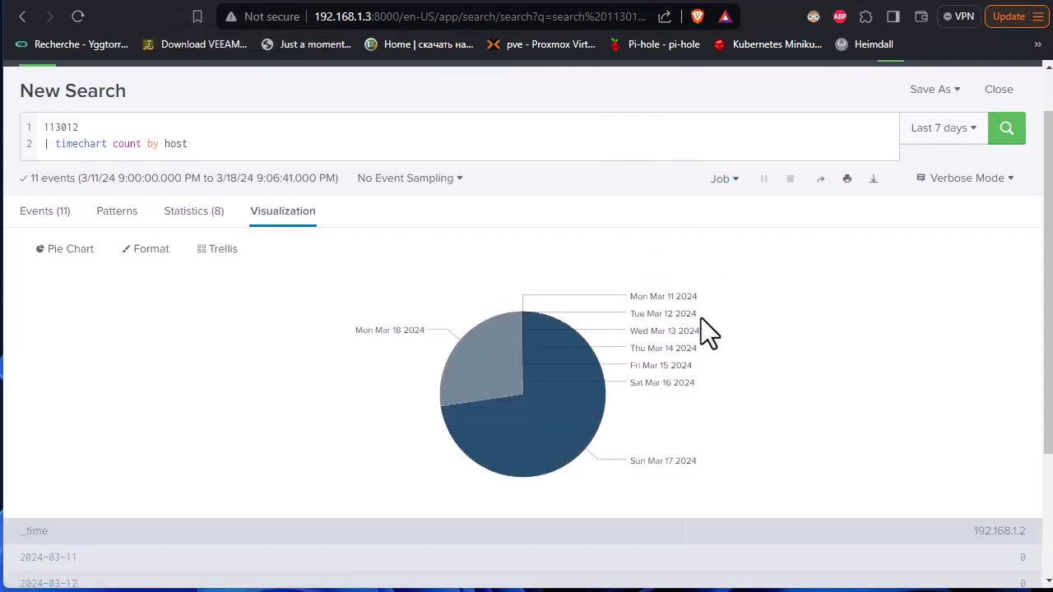
Step: Switch the visualization back to a column chart and set the time range to Last 24 hours
left_click(94, 258)
left_click(188, 325)
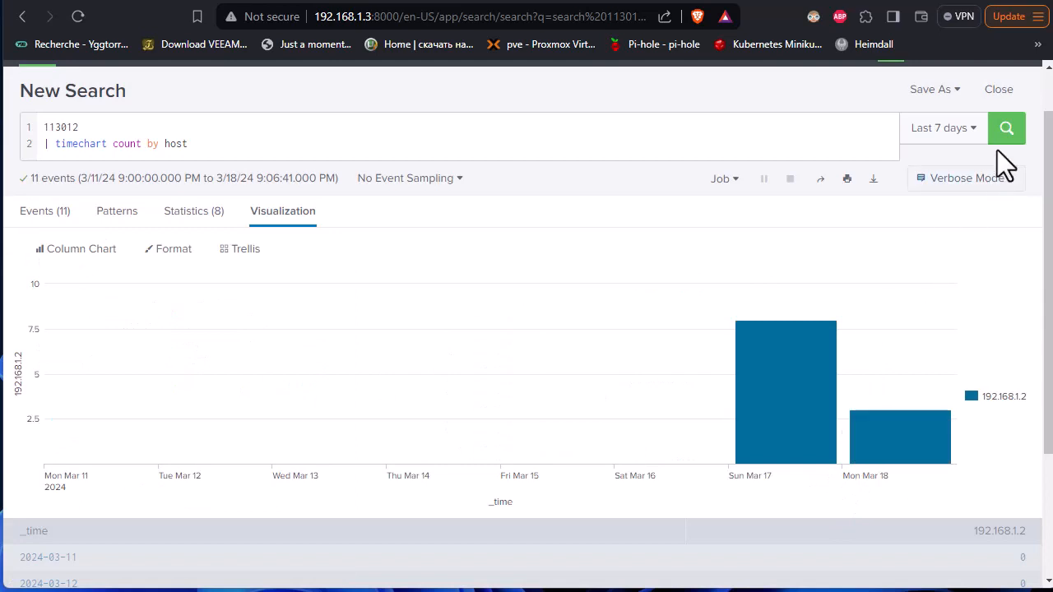
left_click(975, 130)
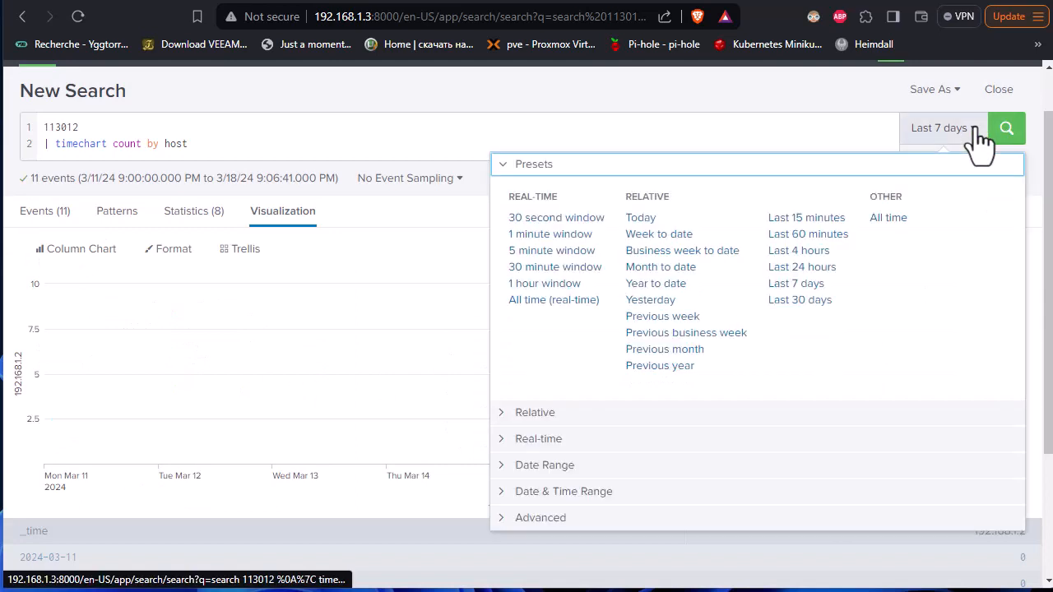
left_click(810, 266)
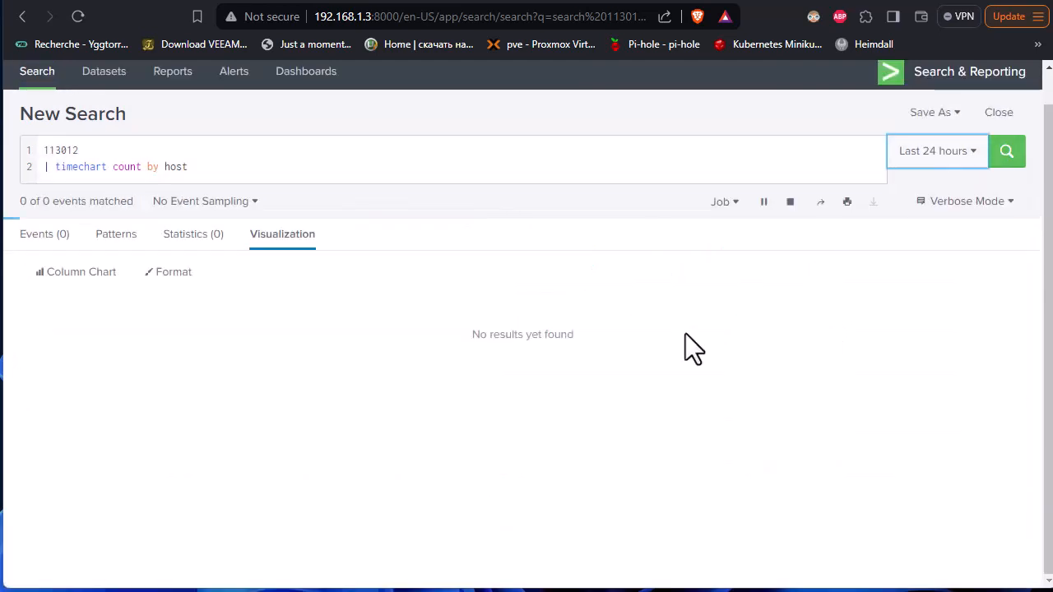
scroll(838, 340, "up", 2)
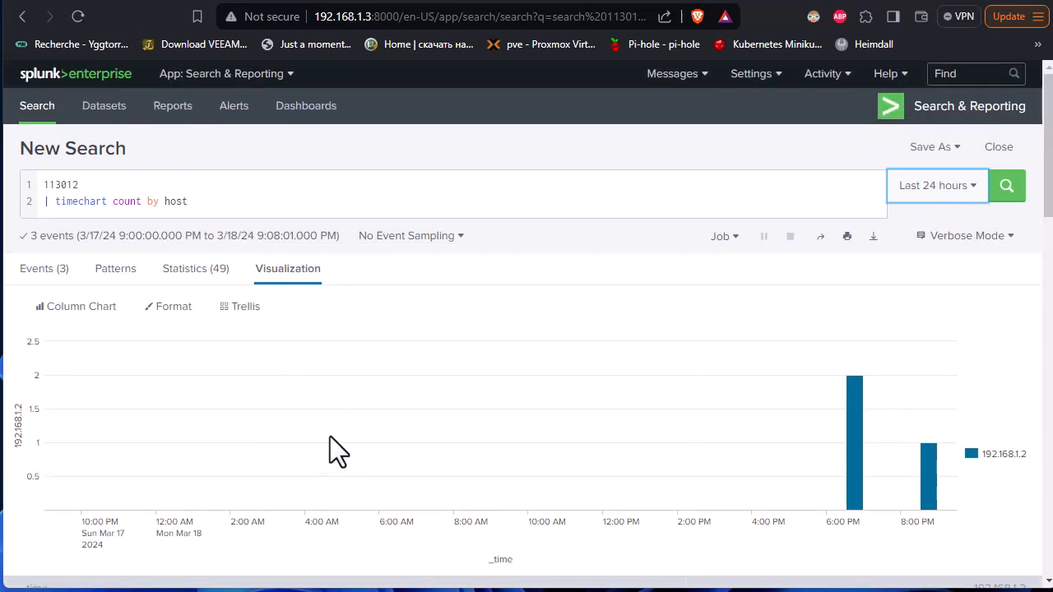
Step: Save the search as a report titled "Last 24H Successful login" and continue editing it
left_click(938, 149)
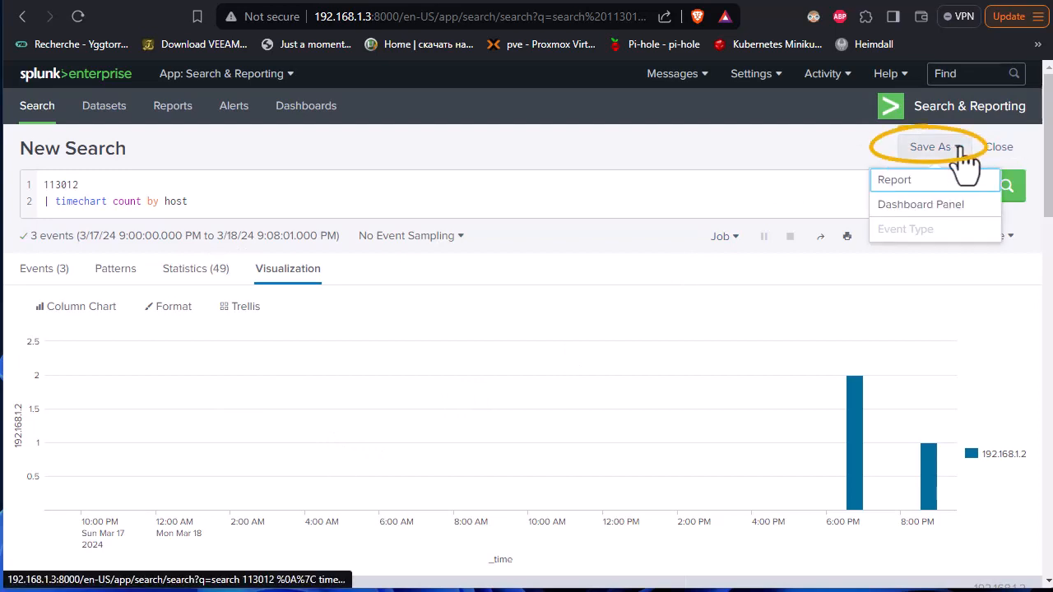
left_click(900, 182)
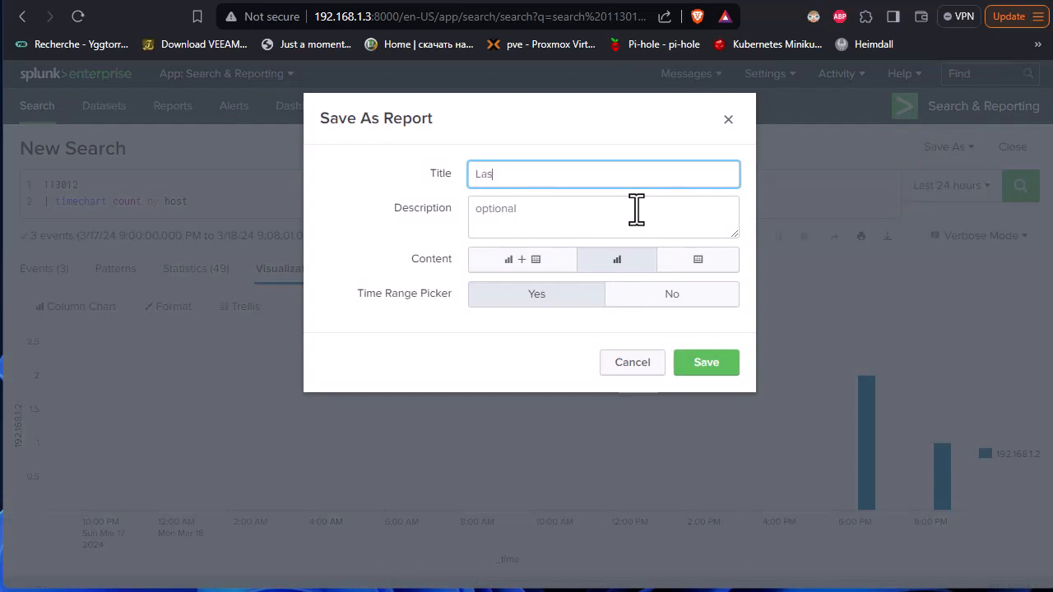
type("Last 24H Successful login")
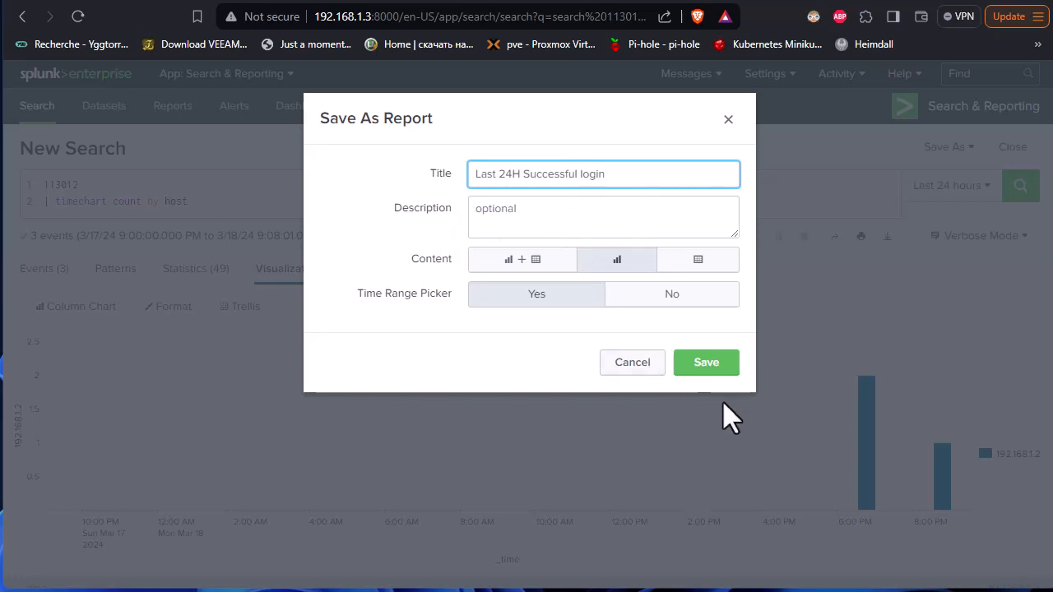
left_click(705, 363)
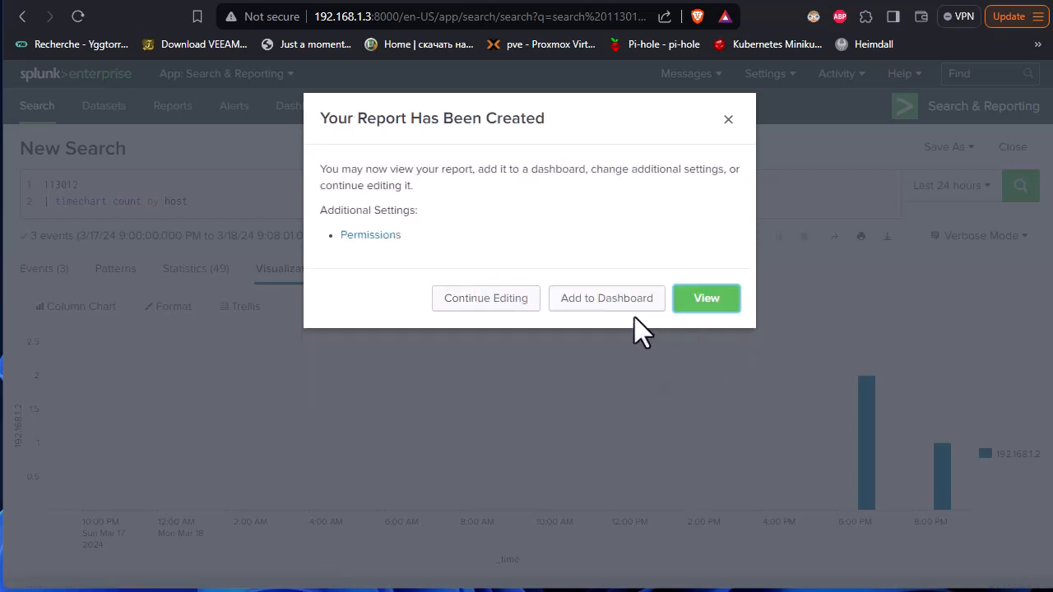
left_click(491, 299)
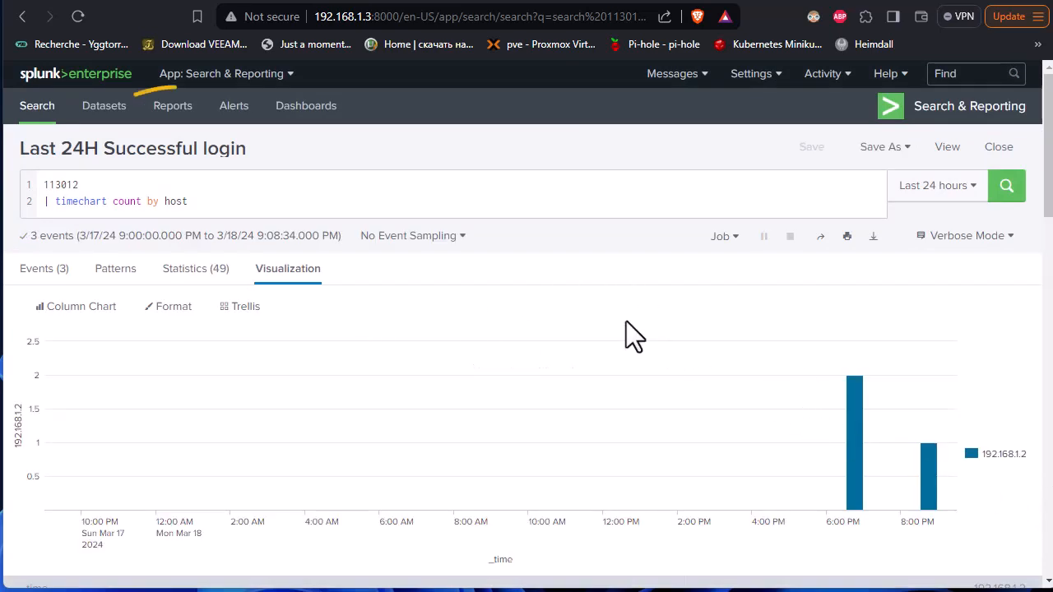
Step: View the "Last 24H Successful login" report from the list of reports, and return to the list
left_click(177, 106)
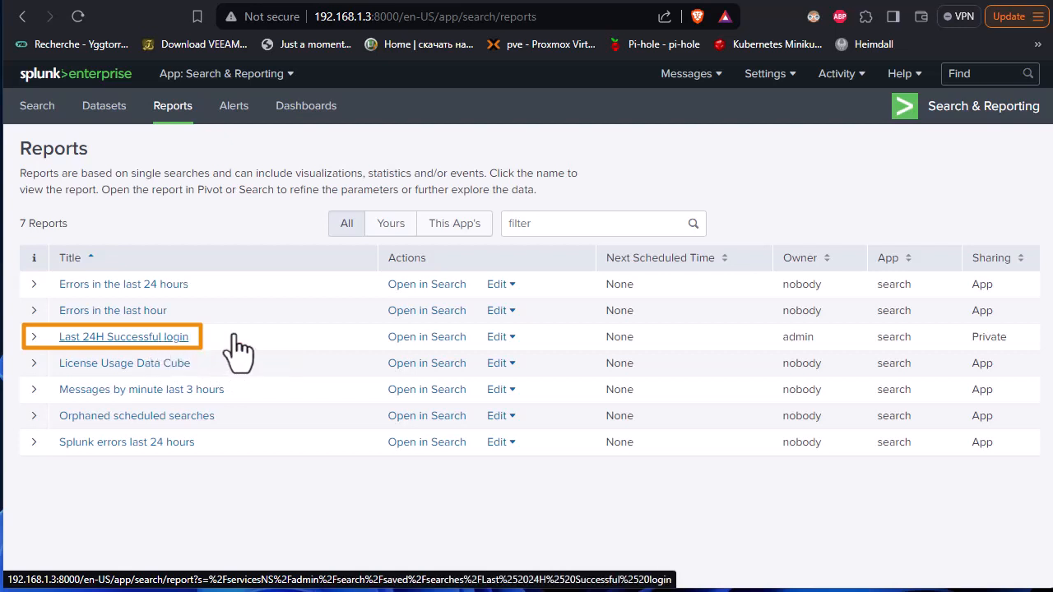
left_click(123, 338)
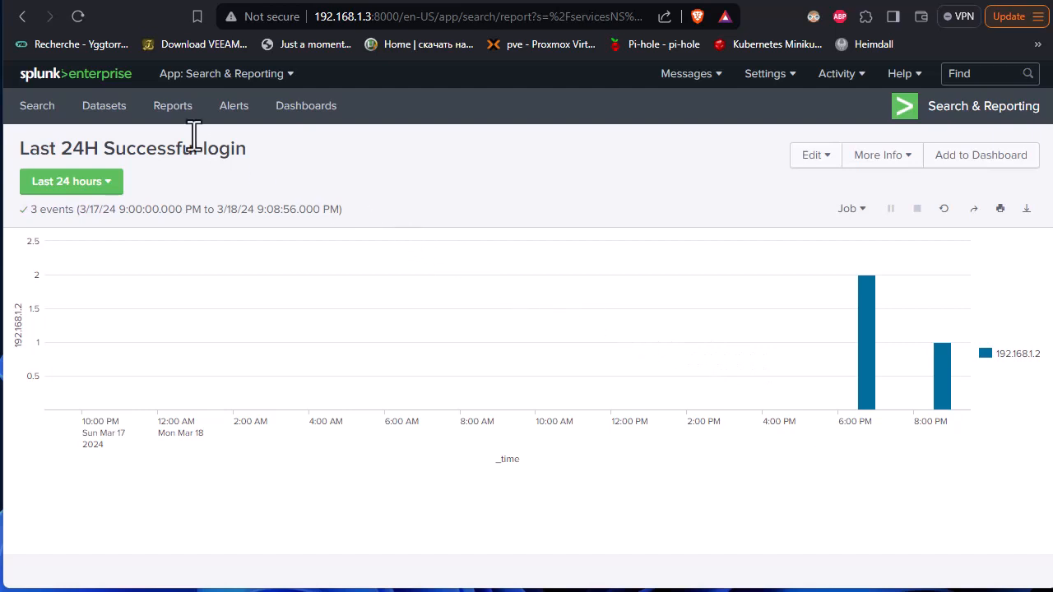
left_click(167, 124)
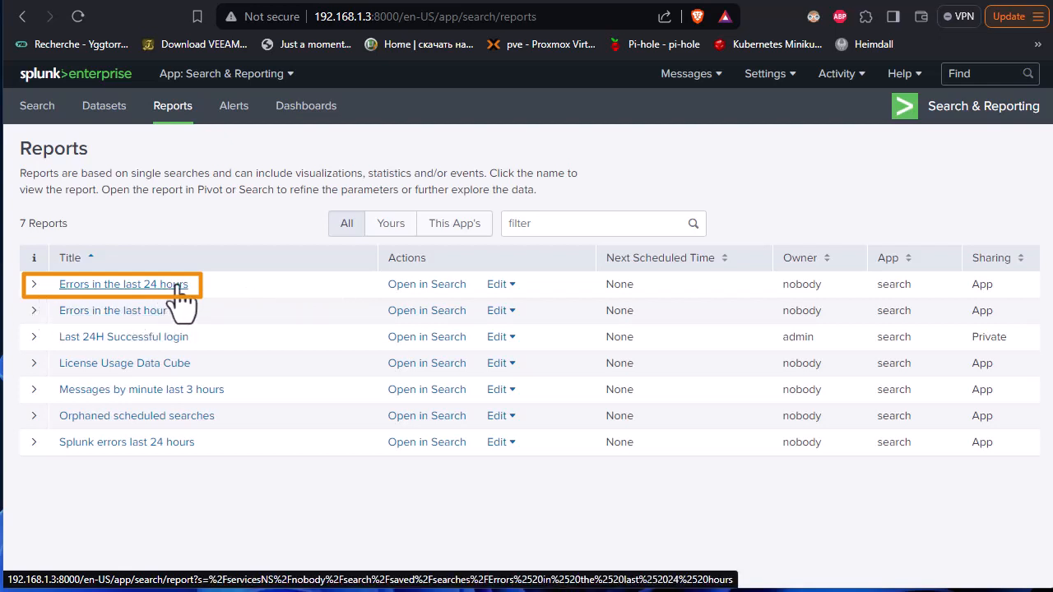
Step: Open the "Errors in the last 24 hours" report in Search and look through its matching events
left_click(441, 287)
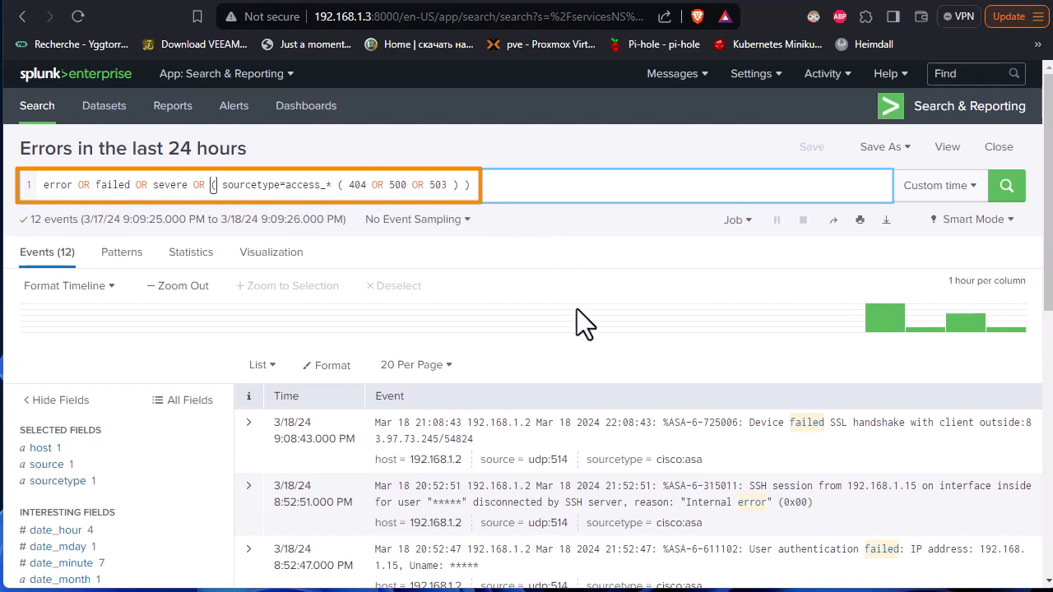
scroll(586, 448, "down", 1)
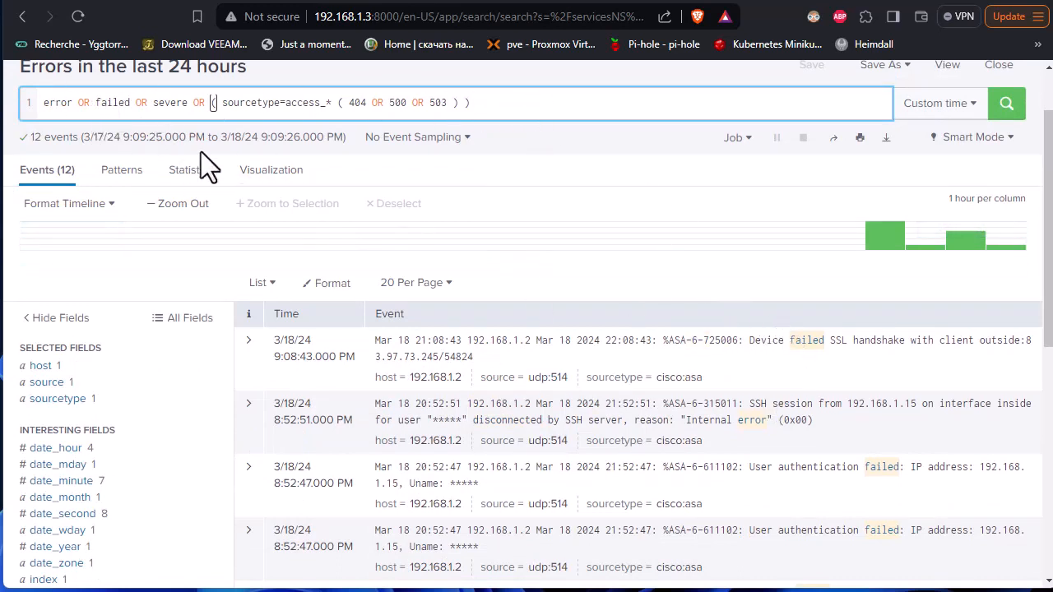
scroll(767, 461, "down", 3)
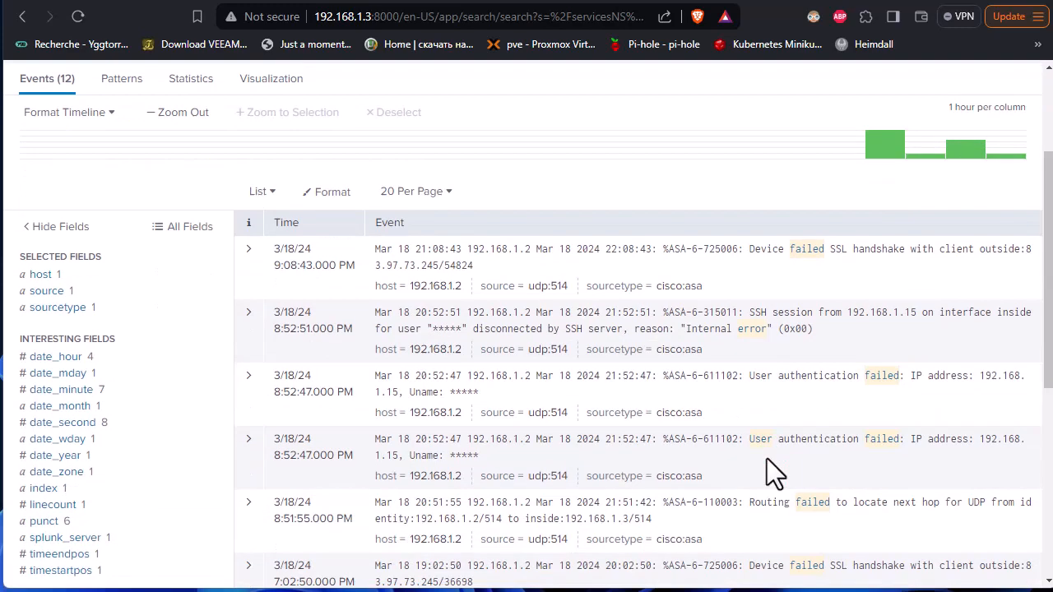
scroll(767, 458, "down", 3)
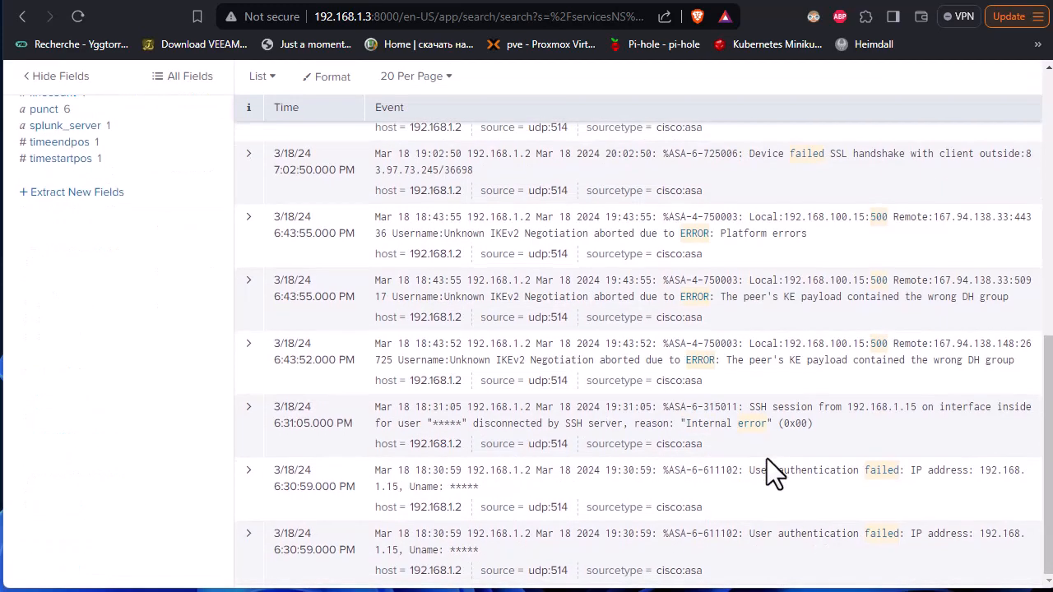
scroll(767, 458, "up", 7)
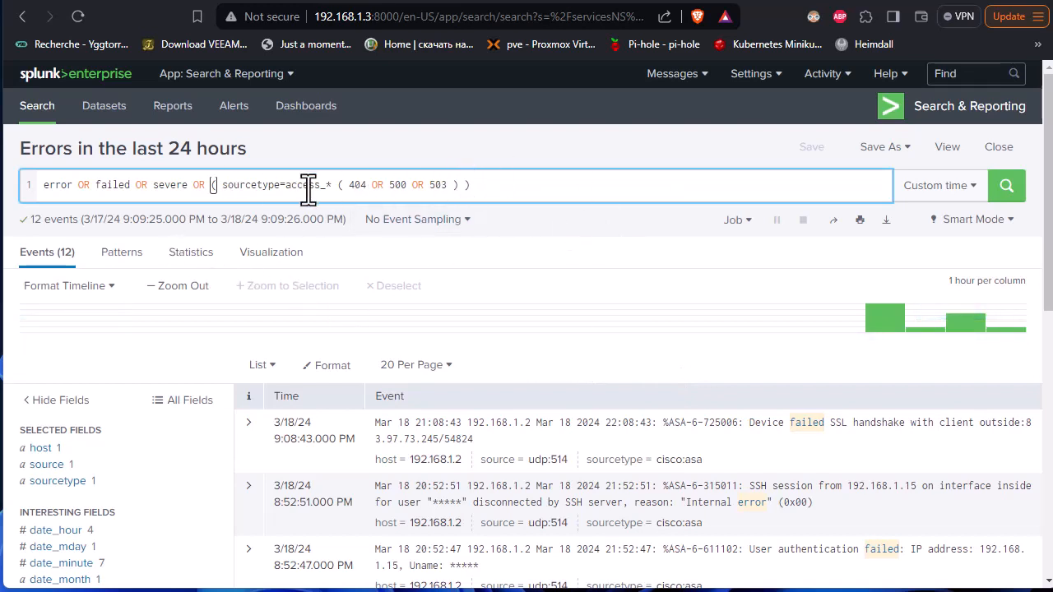
Step: Replace the whole search query with * and run the search
left_click_drag(494, 185, 27, 182)
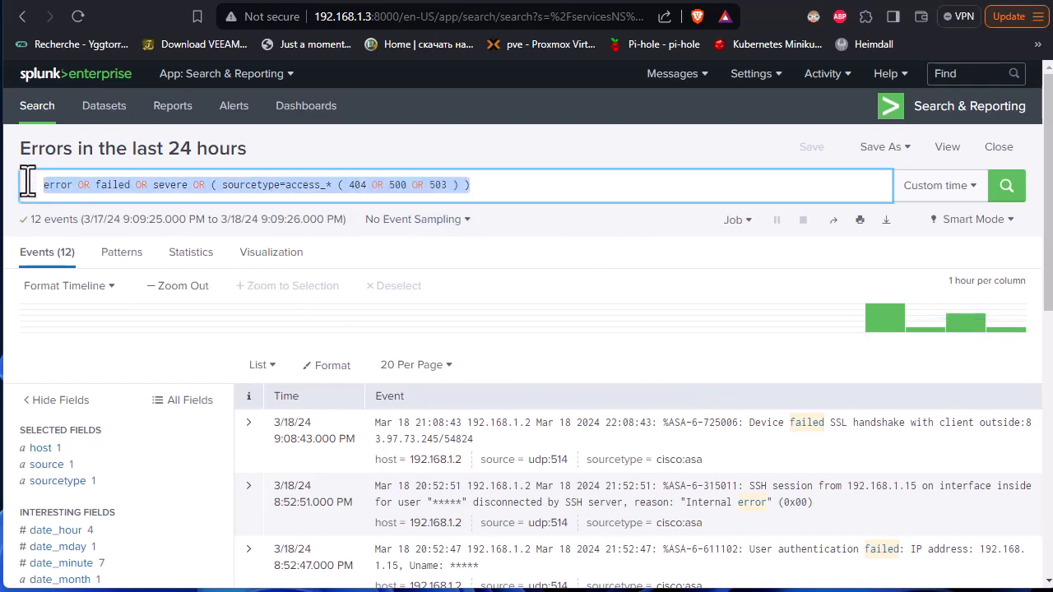
type("*")
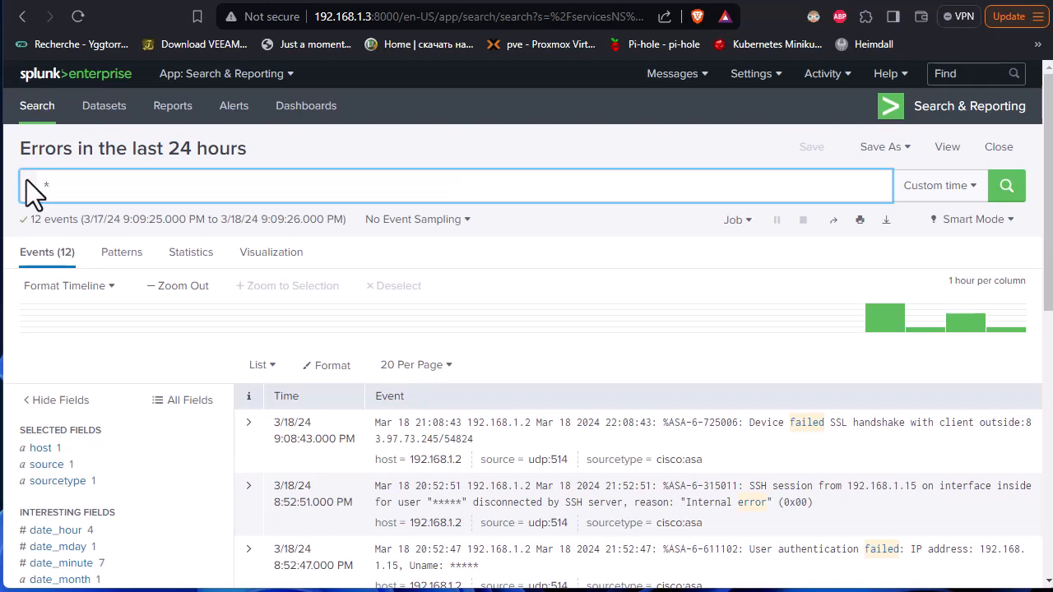
key("Return")
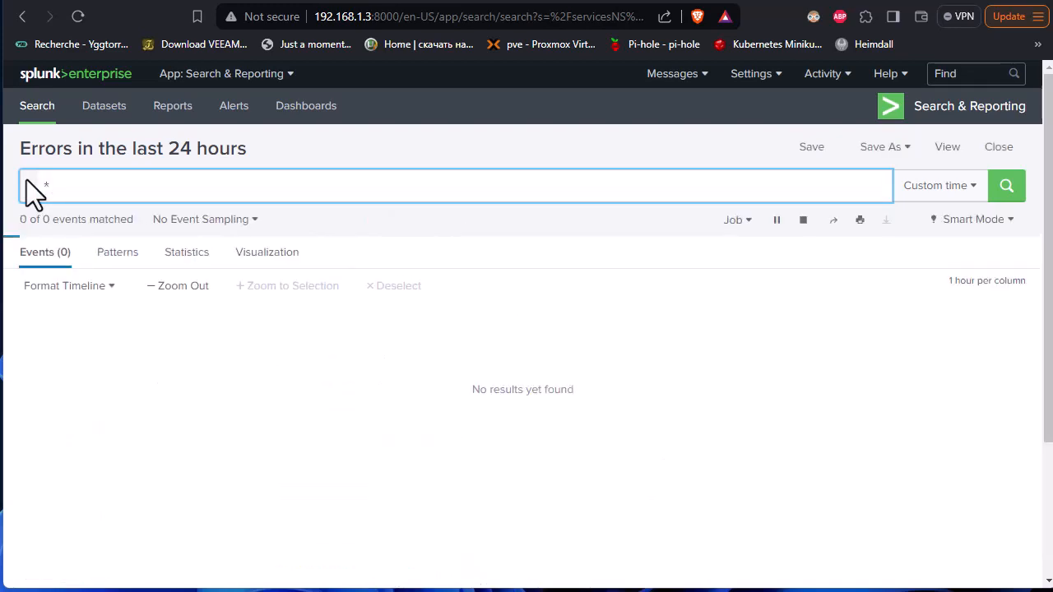